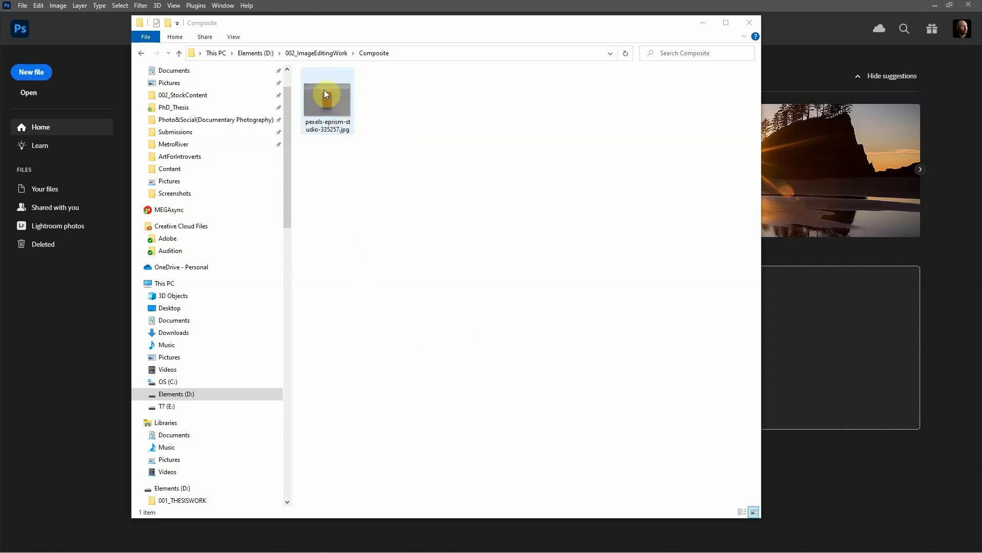
Open pexels-eprism-studio-335257.jpg in Photoshop and check its pixel dimensions without resizing it
{"action": "left_click_drag", "start_coordinate": [324, 90], "coordinate": [818, 369]}
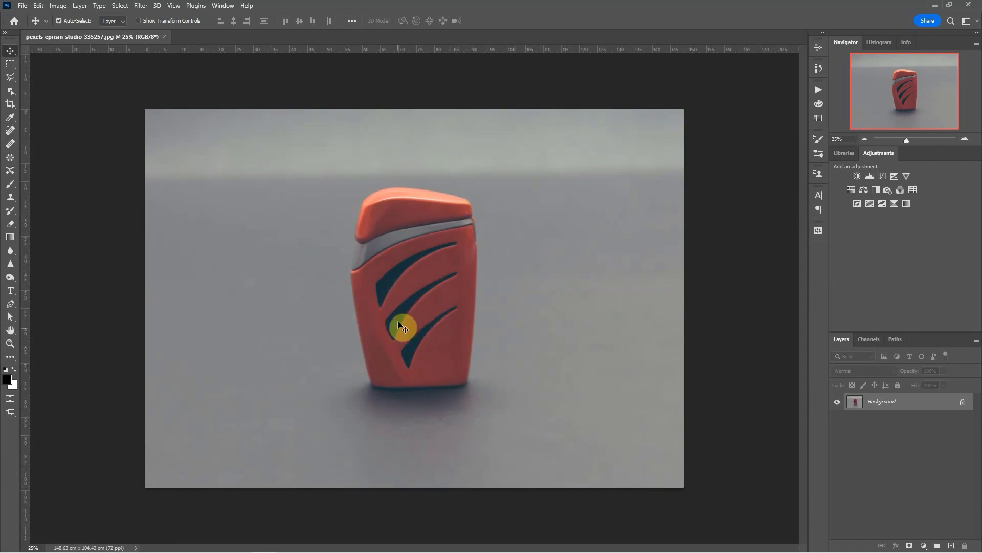
{"action": "left_click", "coordinate": [51, 5]}
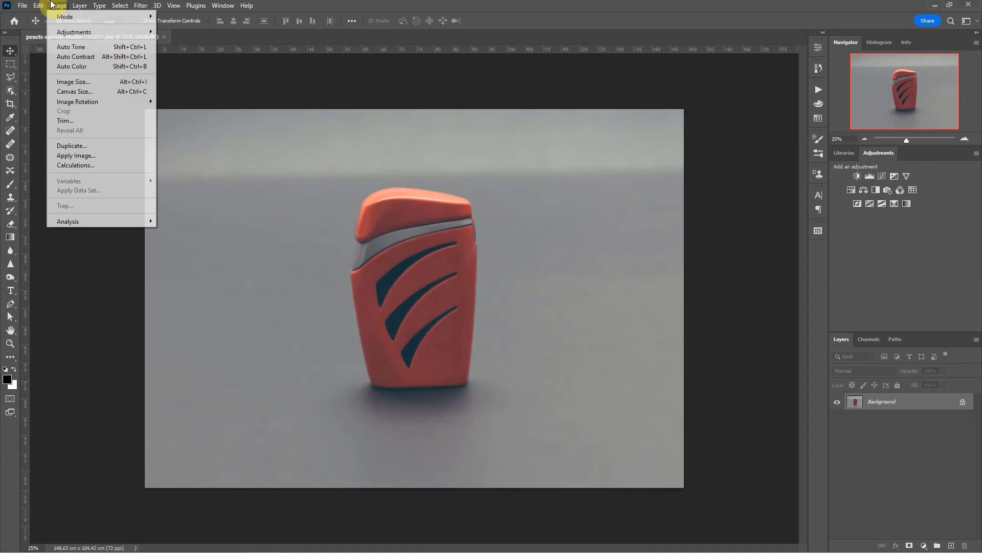
{"action": "left_click", "coordinate": [90, 84]}
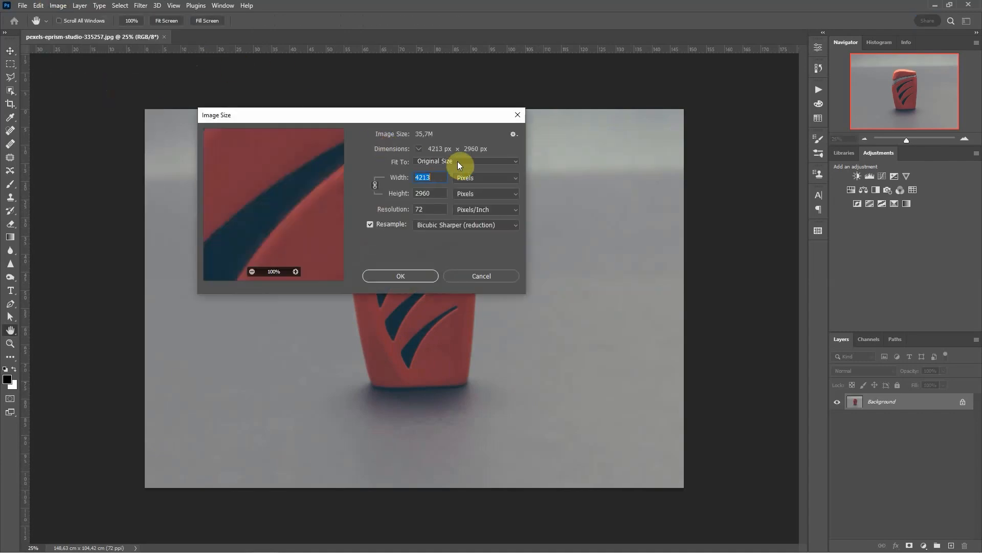
{"action": "left_click", "coordinate": [435, 178]}
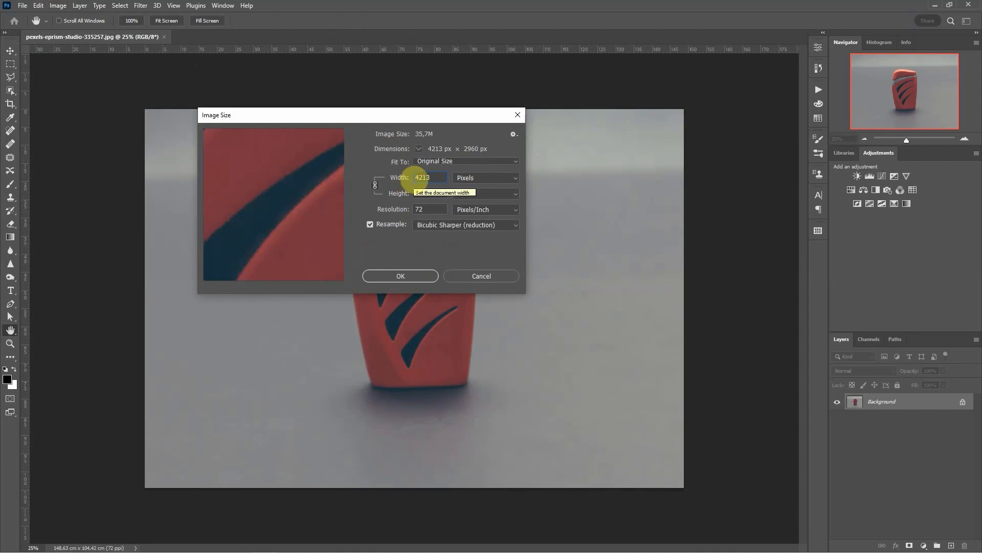
{"action": "double_click", "coordinate": [431, 178]}
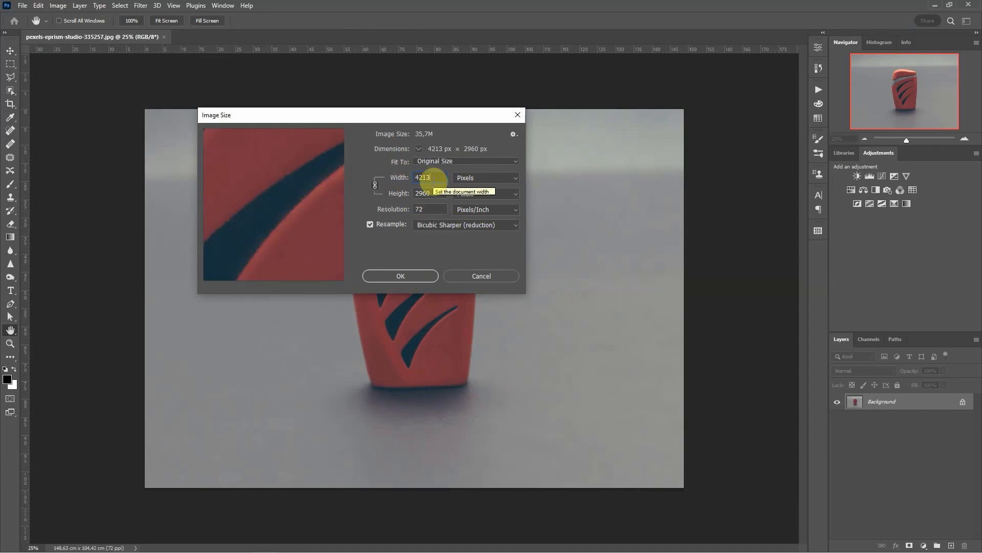
{"action": "left_click", "coordinate": [484, 275]}
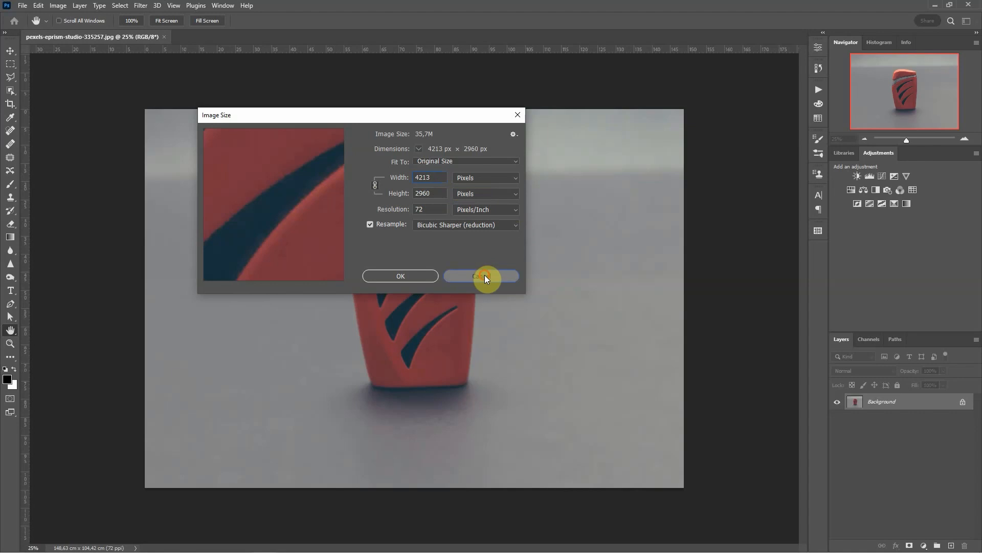
Create a new document 4000 pixels wide and 3000 pixels high with a transparent background
{"action": "left_click", "coordinate": [23, 6]}
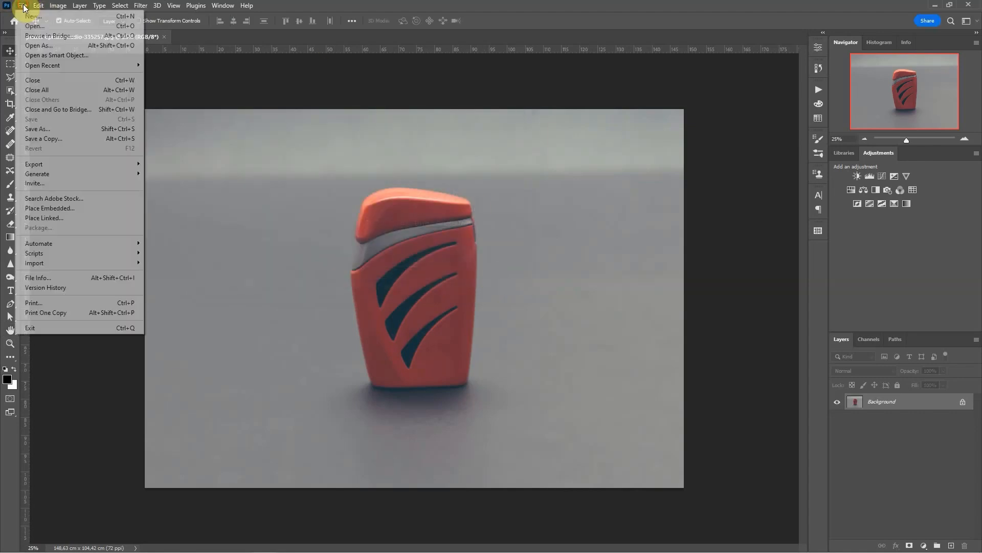
{"action": "left_click", "coordinate": [32, 16]}
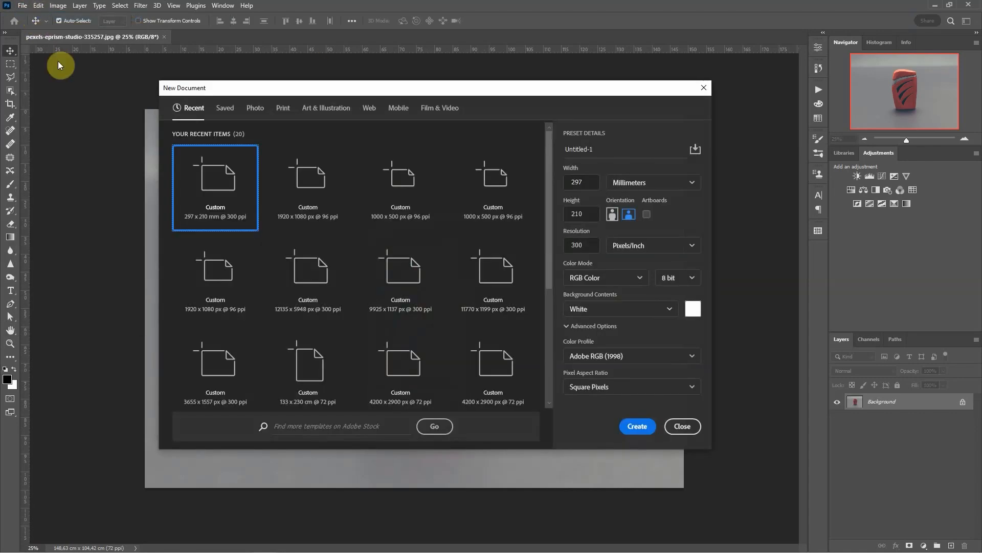
{"action": "left_click", "coordinate": [636, 185]}
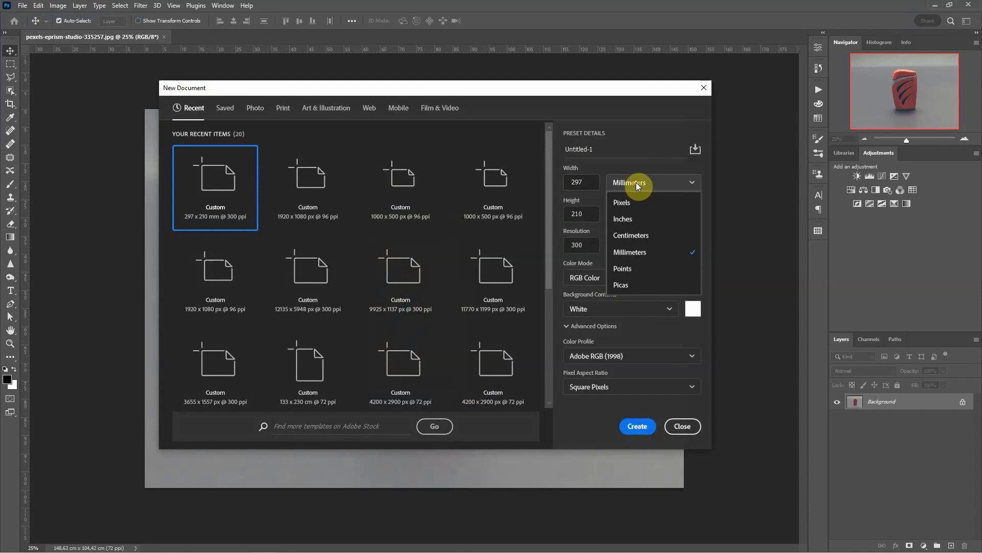
{"action": "left_click", "coordinate": [642, 212]}
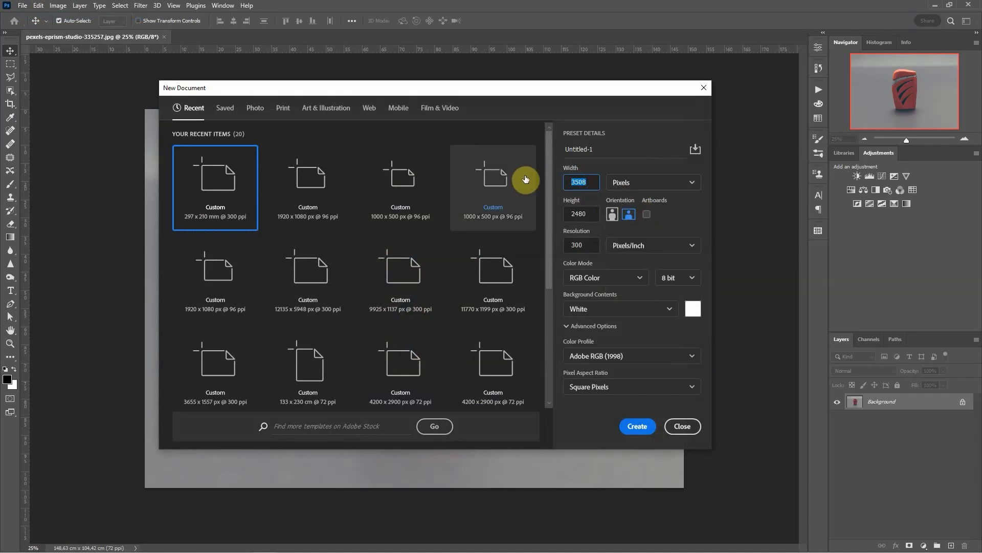
{"action": "type", "text": "4000"}
{"action": "key", "text": "Tab"}
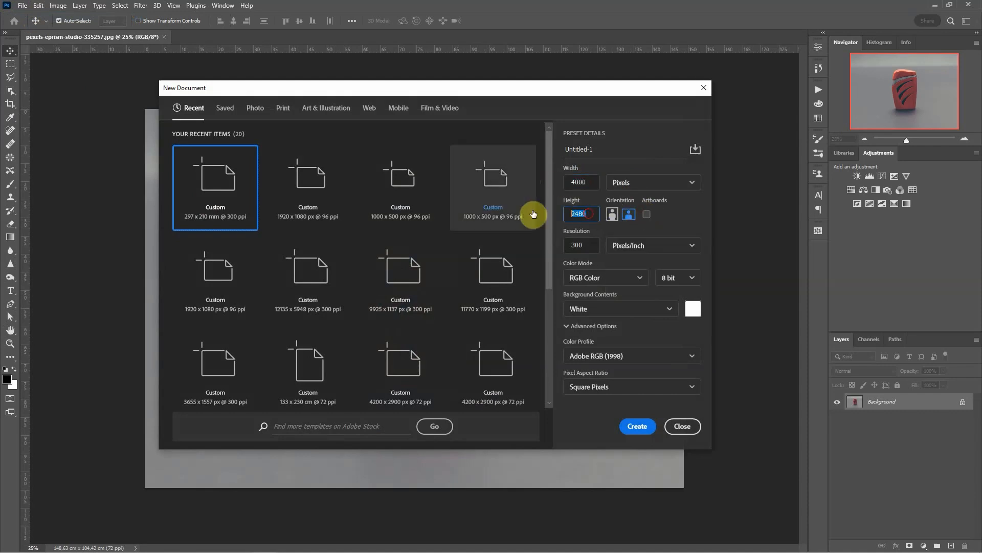
{"action": "type", "text": "3000"}
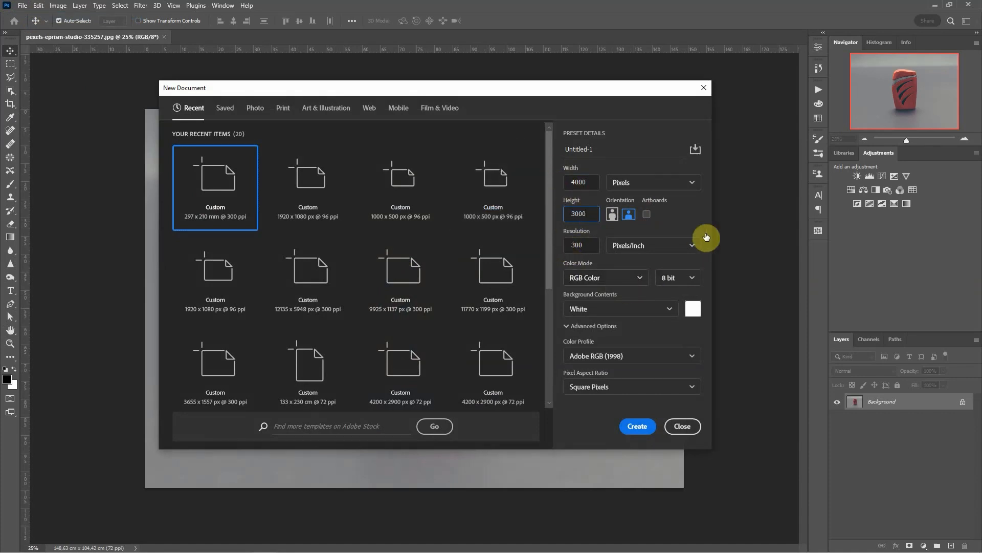
{"action": "left_click", "coordinate": [609, 312]}
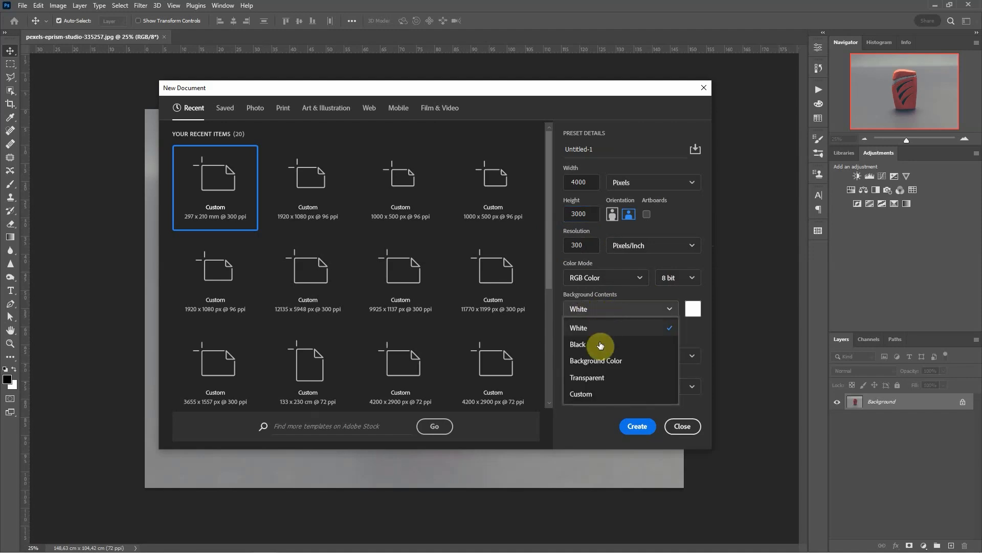
{"action": "left_click", "coordinate": [595, 379]}
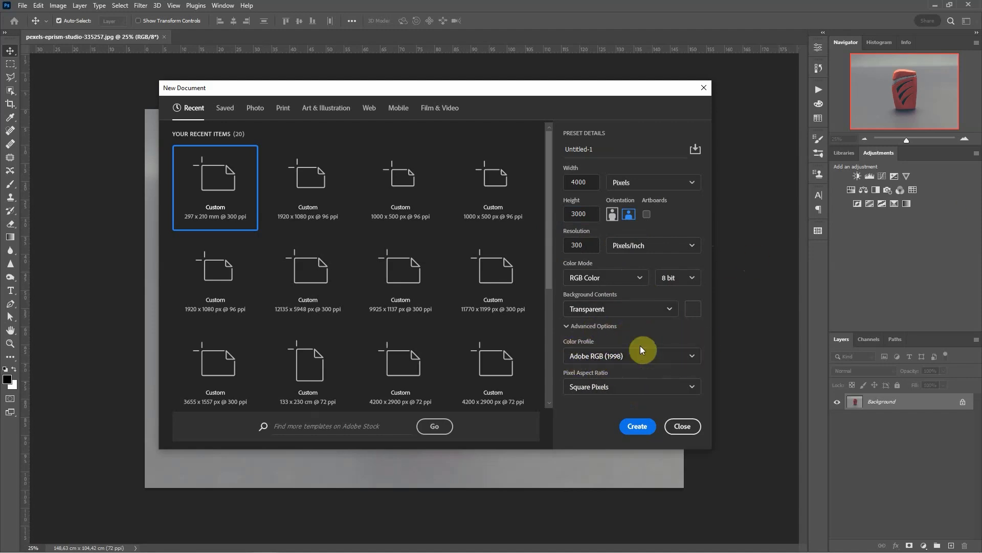
{"action": "left_click", "coordinate": [638, 426]}
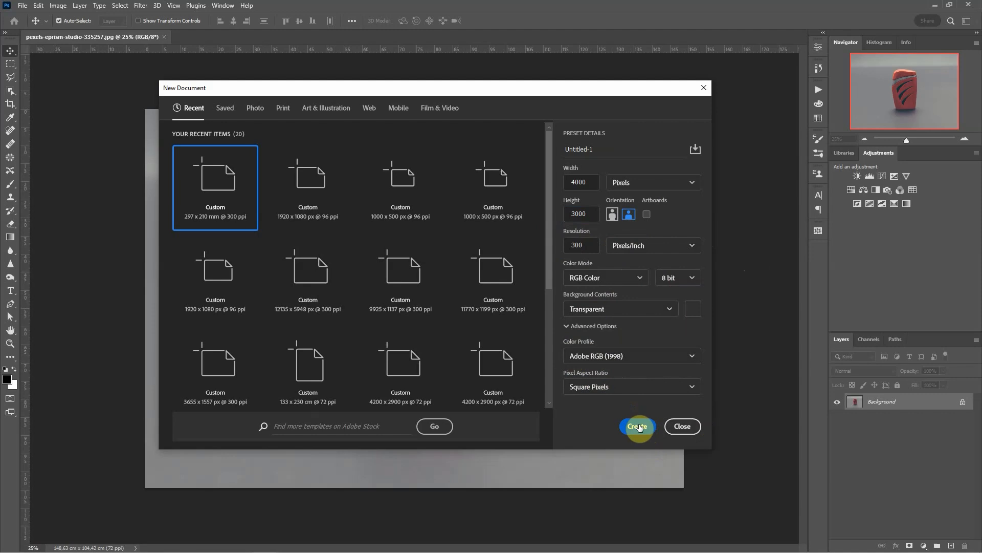
{"action": "left_click", "coordinate": [638, 426]}
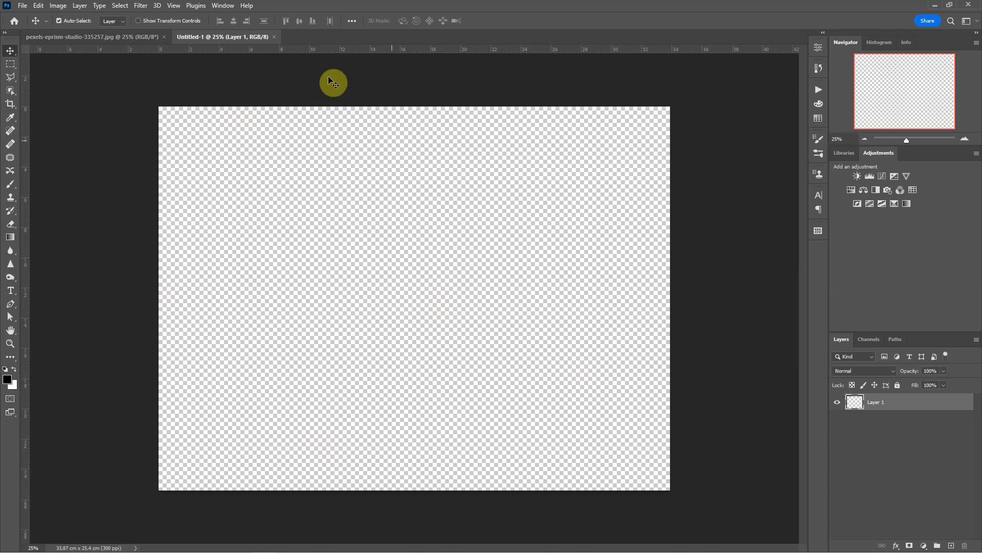
Look at the lighter photo again, return to the blank document and set gradient colors to foreground 616161 and background aeaeae
{"action": "left_click", "coordinate": [104, 37]}
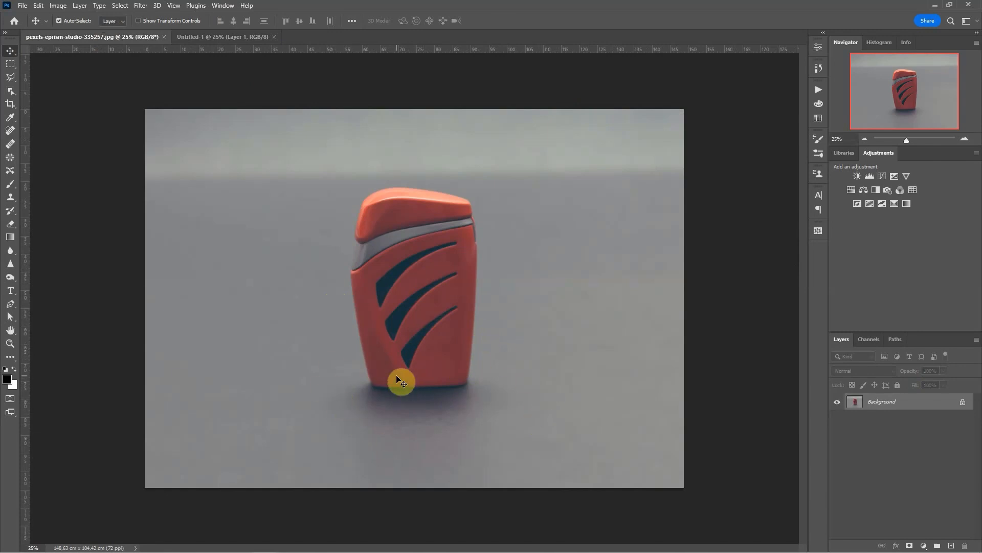
{"action": "left_click", "coordinate": [225, 34]}
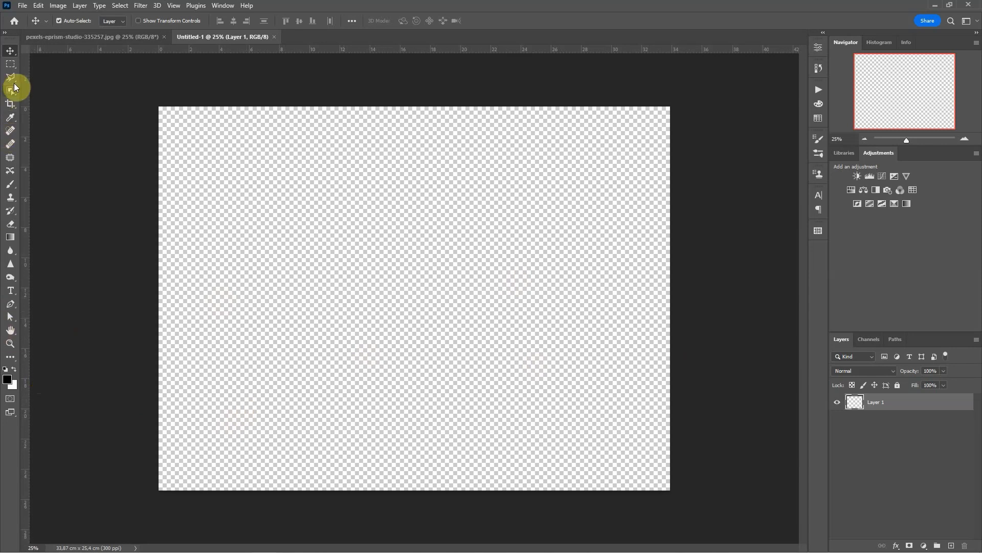
{"action": "left_click", "coordinate": [10, 237]}
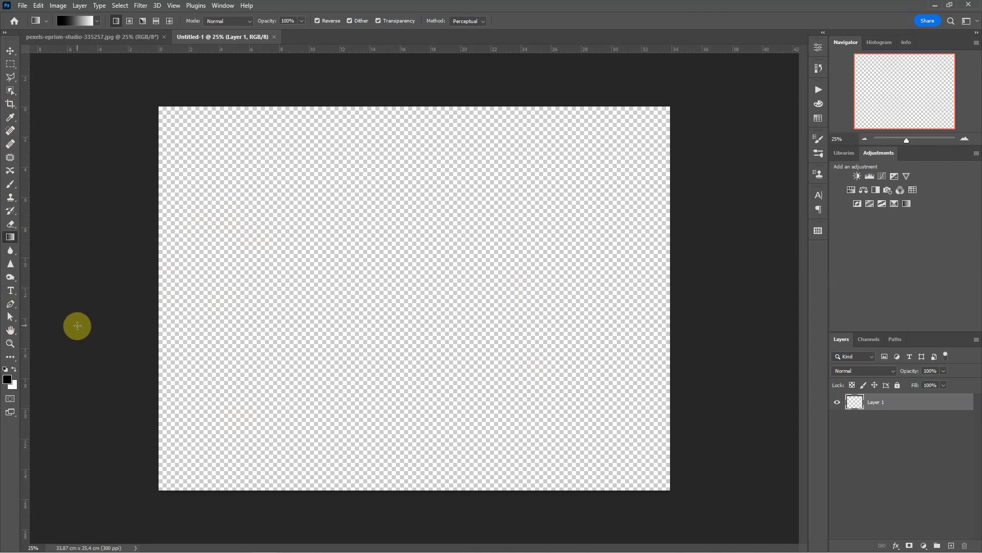
{"action": "left_click", "coordinate": [7, 380]}
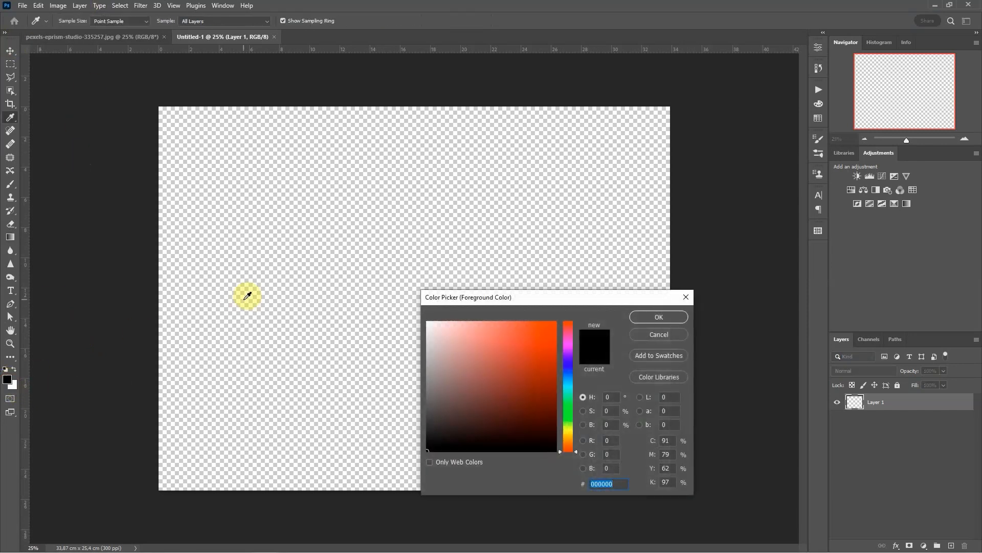
{"action": "left_click_drag", "start_coordinate": [429, 438], "coordinate": [408, 399]}
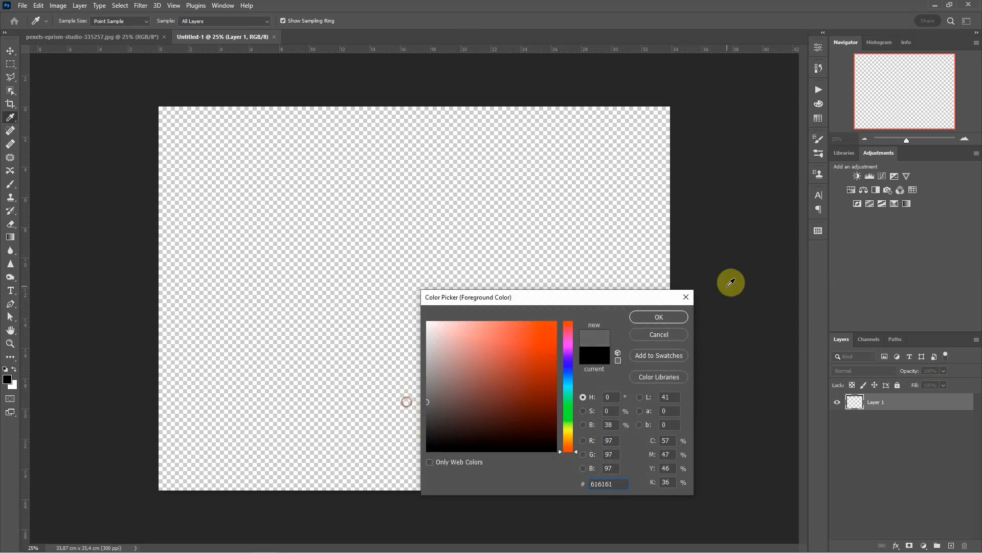
{"action": "left_click", "coordinate": [667, 317]}
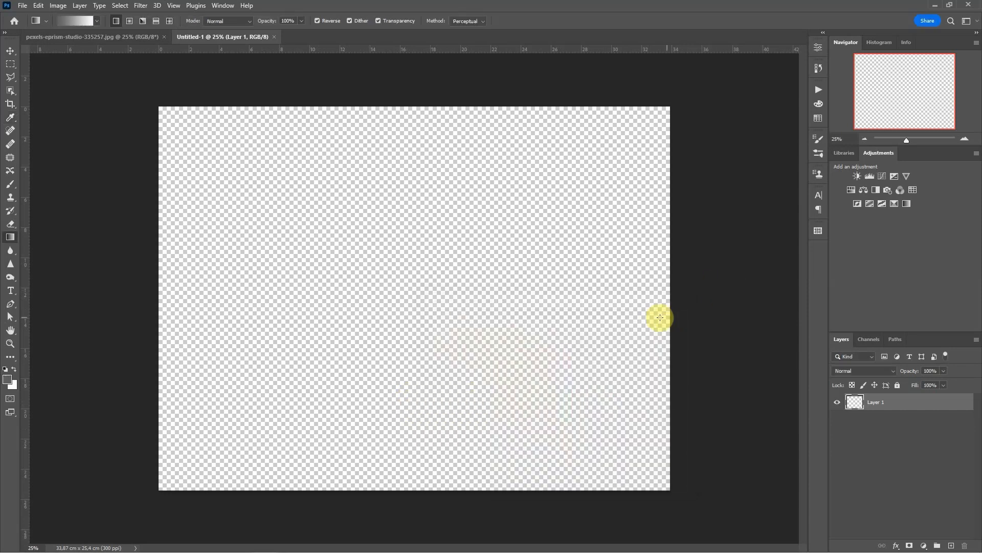
{"action": "left_click", "coordinate": [14, 383]}
{"action": "mouse_move", "coordinate": [467, 343]}
{"action": "left_mouse_down"}
{"action": "mouse_move", "coordinate": [400, 349]}
{"action": "mouse_move", "coordinate": [390, 363]}
{"action": "left_mouse_up"}
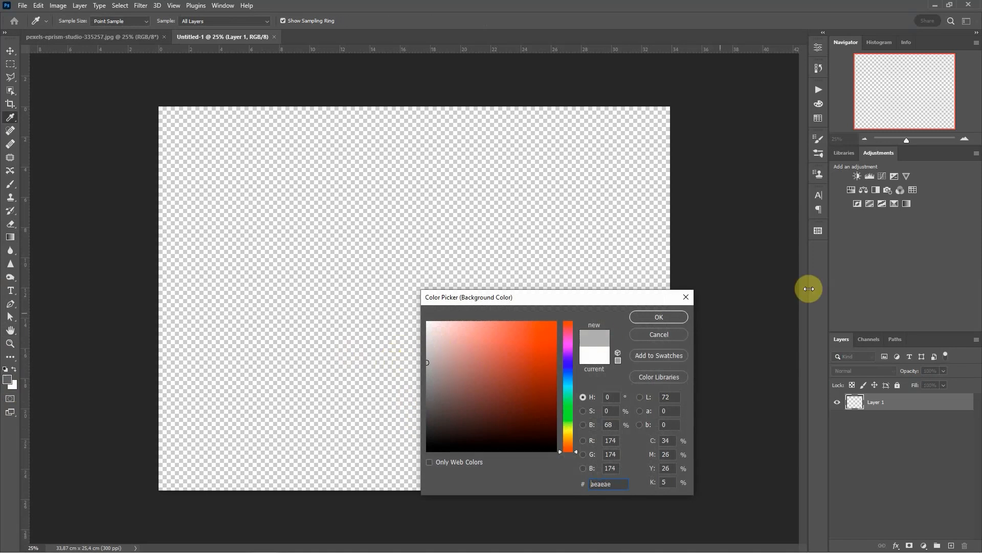
{"action": "left_click", "coordinate": [659, 317]}
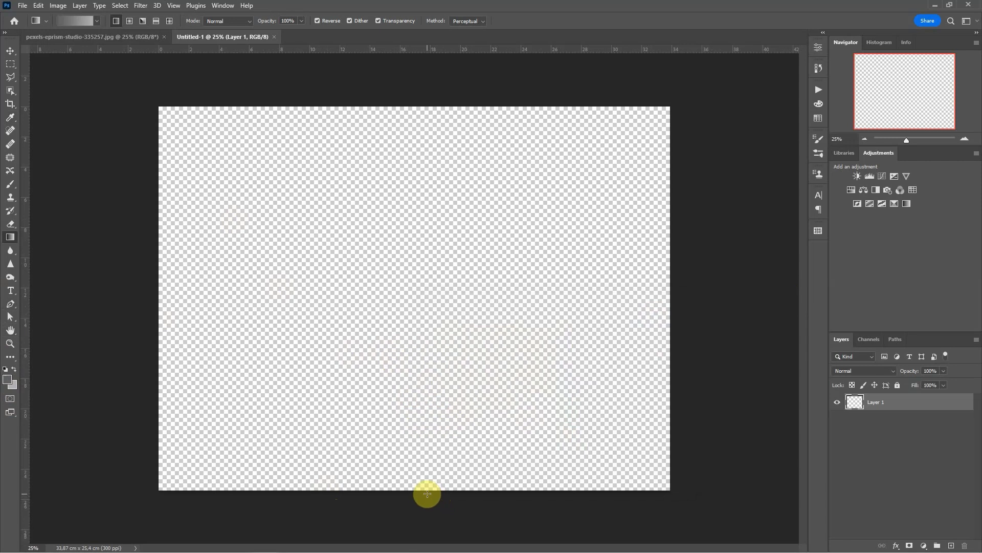
Try a vertical gradient from the bottom edge to mid-canvas without a selection, and undo it
{"action": "left_click_drag", "start_coordinate": [425, 493], "coordinate": [424, 323]}
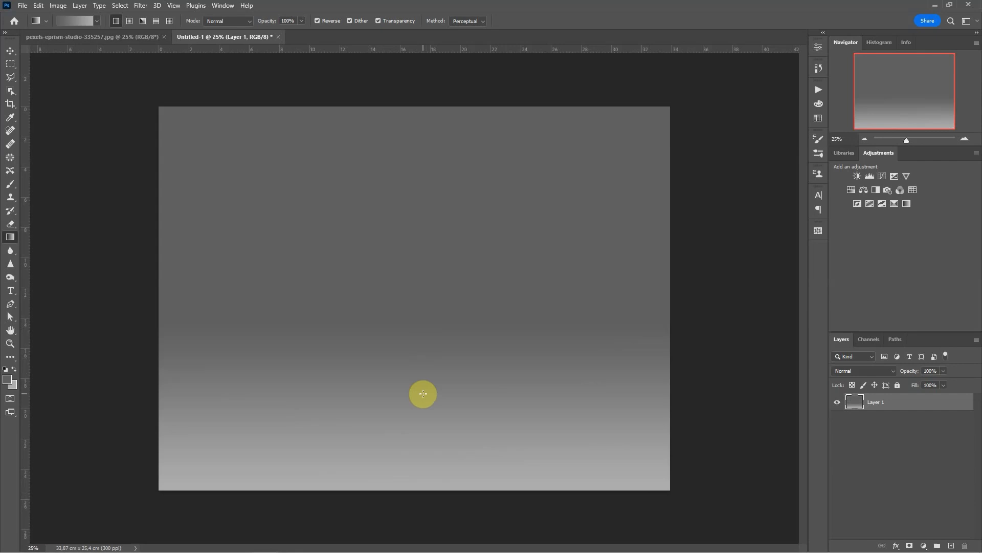
{"action": "key", "text": "ctrl+z"}
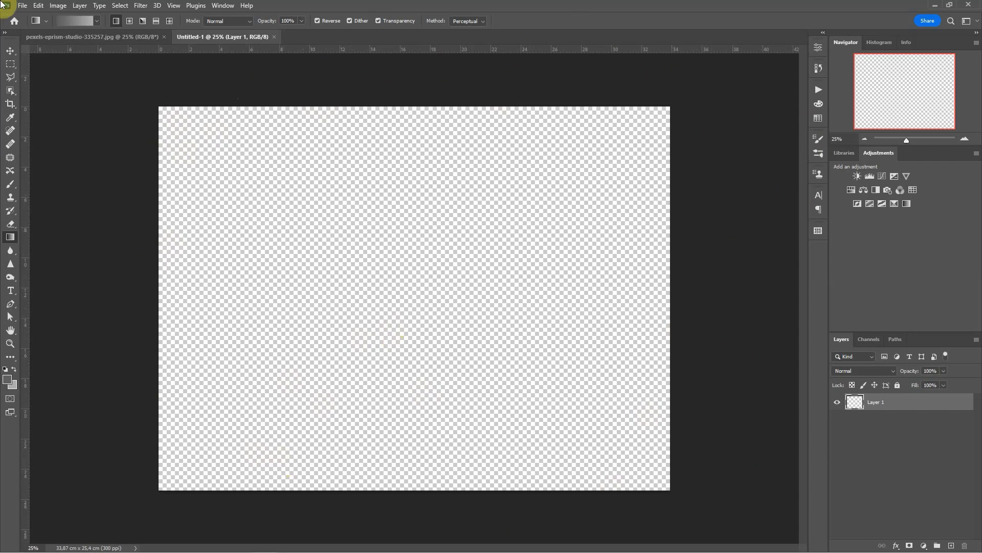
Make a full-width rectangular selection covering about the lower half of the canvas
{"action": "left_click", "coordinate": [7, 64]}
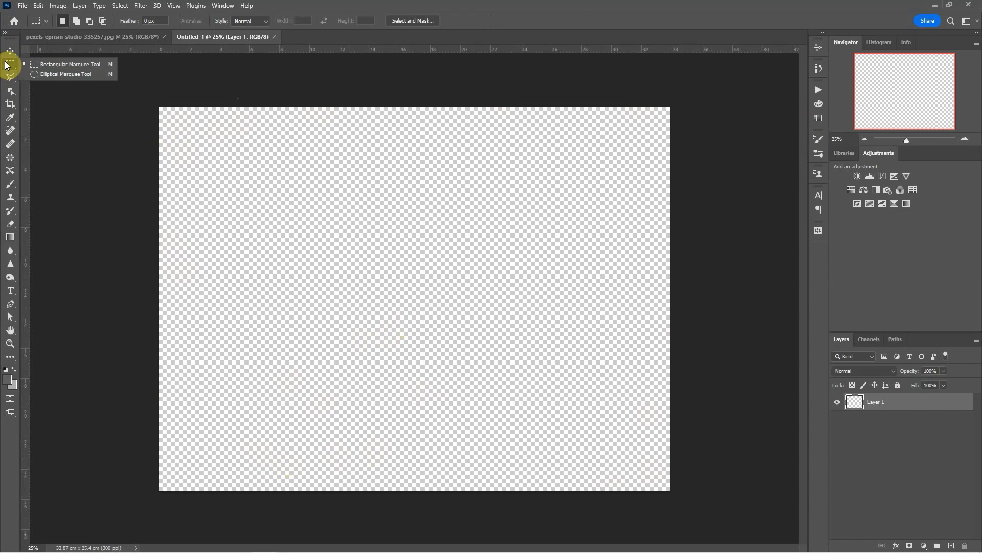
{"action": "left_click", "coordinate": [33, 63]}
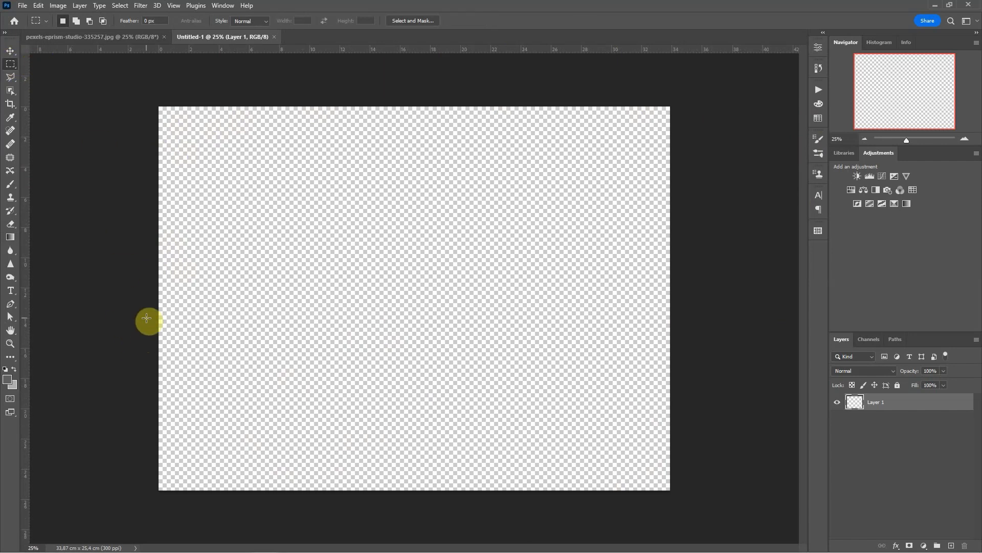
{"action": "left_click_drag", "start_coordinate": [147, 321], "coordinate": [723, 490]}
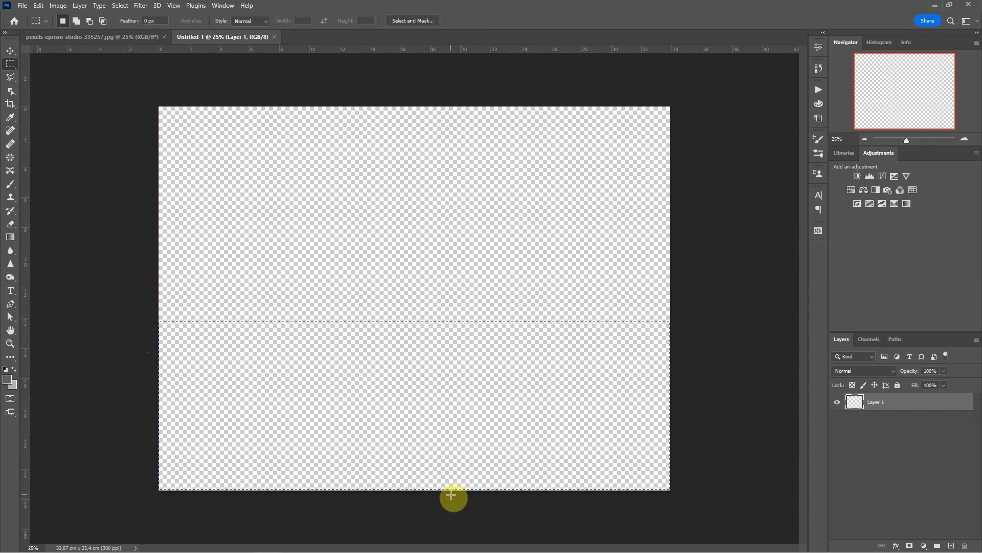
{"action": "left_click", "coordinate": [269, 366]}
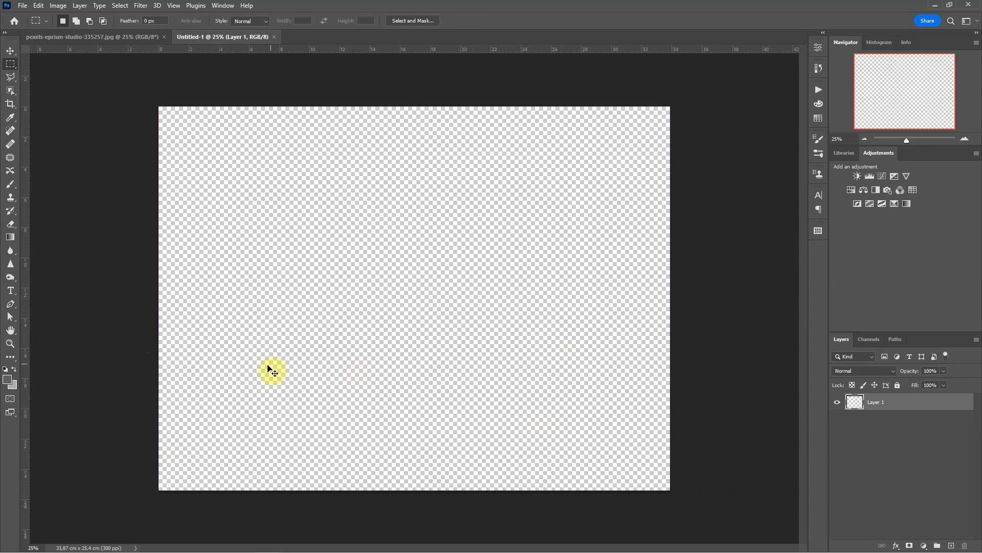
{"action": "left_click_drag", "start_coordinate": [147, 295], "coordinate": [726, 519]}
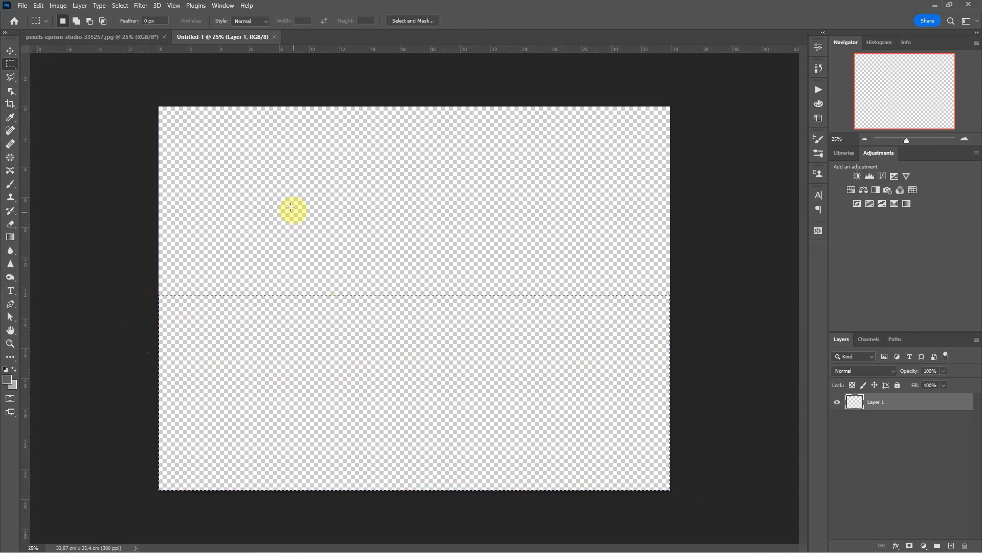
Fill the selected lower half with a vertical linear gradient, light gray at the bottom edge to dark gray at its upper edge, and deselect
{"action": "left_click", "coordinate": [10, 237]}
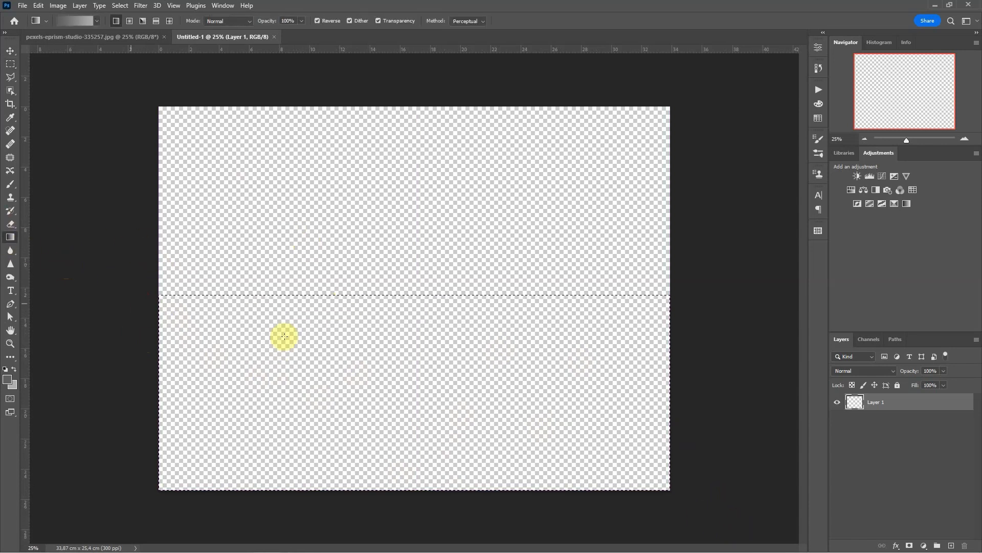
{"action": "left_click_drag", "start_coordinate": [424, 492], "coordinate": [424, 296]}
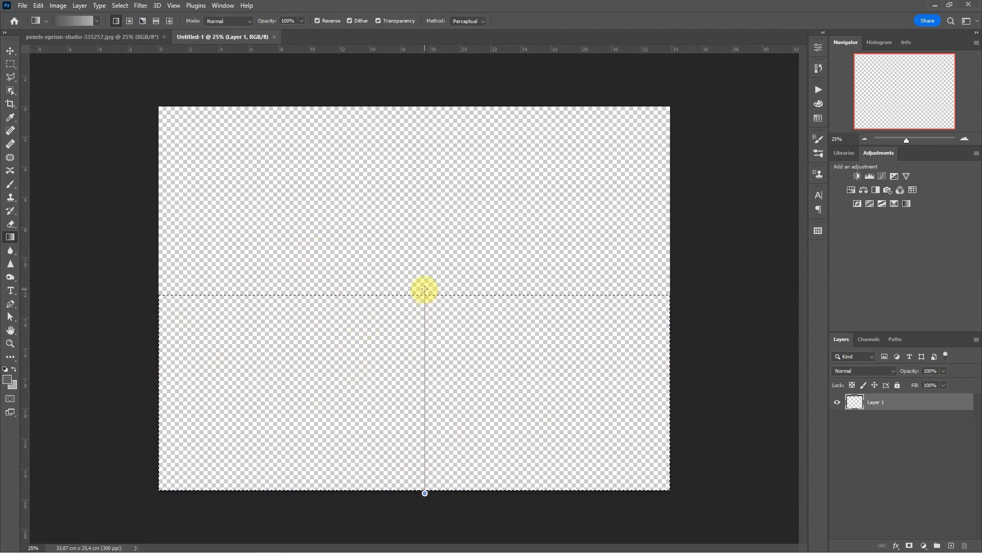
{"action": "left_click_drag", "start_coordinate": [424, 290], "coordinate": [424, 288]}
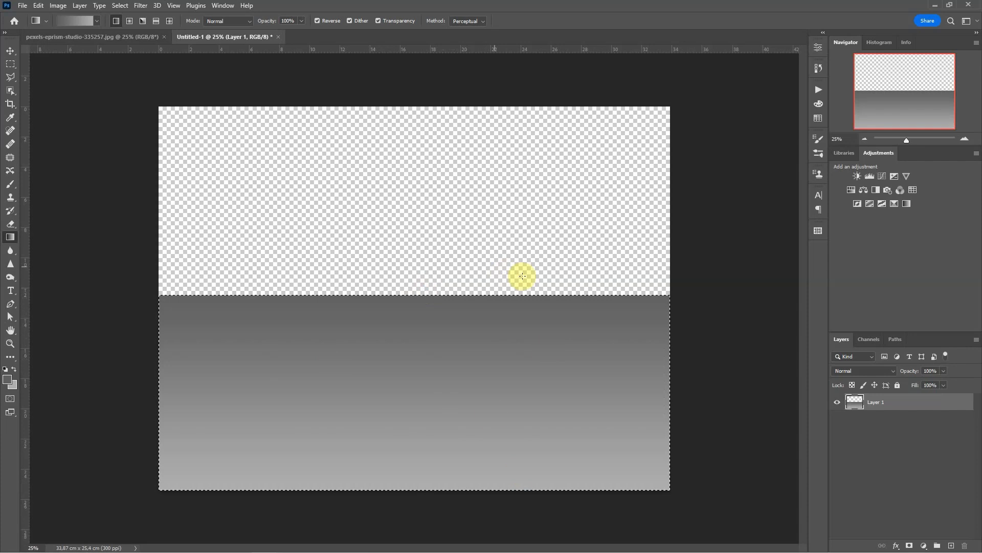
{"action": "left_click", "coordinate": [418, 253]}
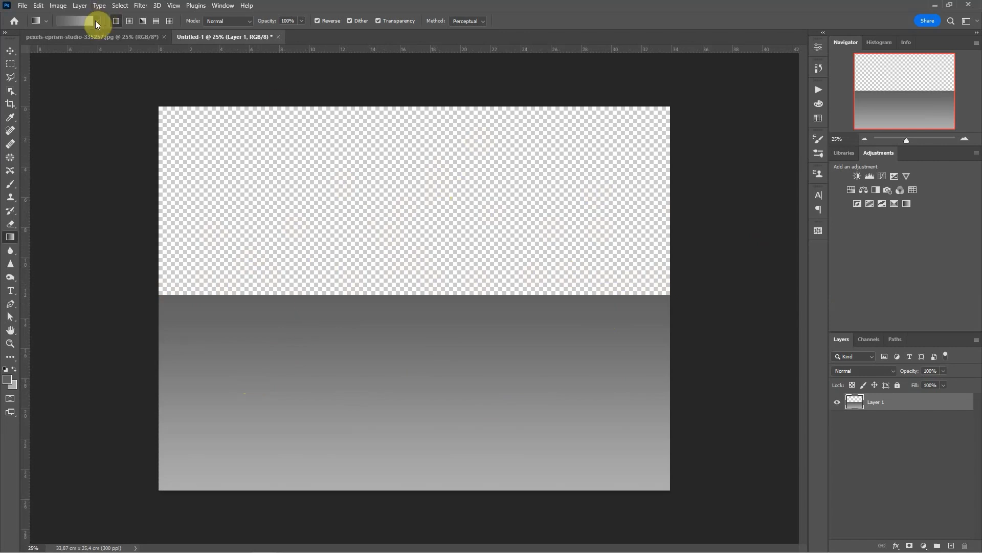
Set the gradient type to radial, add a new layer beneath Layer 1 and name it "background"
{"action": "left_click", "coordinate": [130, 20]}
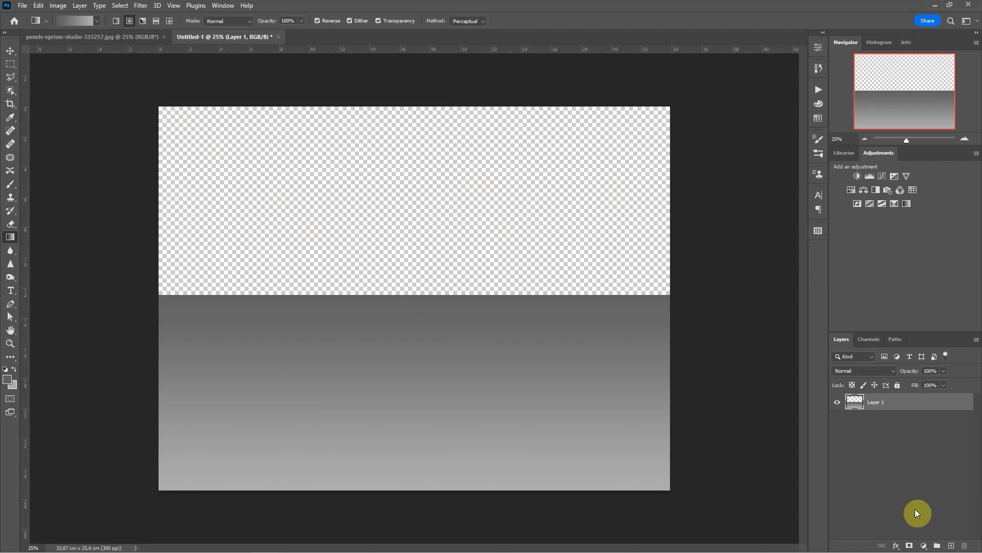
{"action": "left_click", "coordinate": [951, 545]}
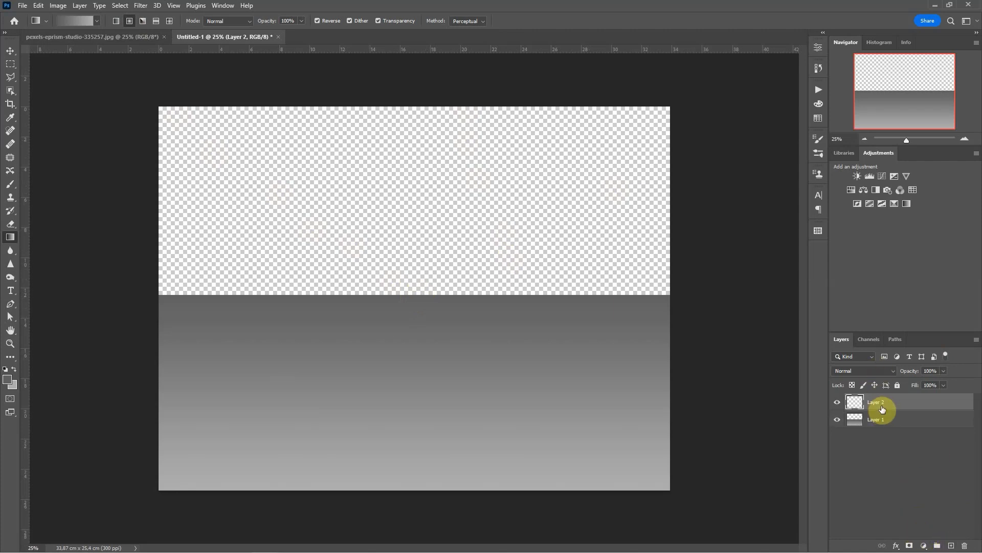
{"action": "left_click_drag", "start_coordinate": [882, 403], "coordinate": [893, 431]}
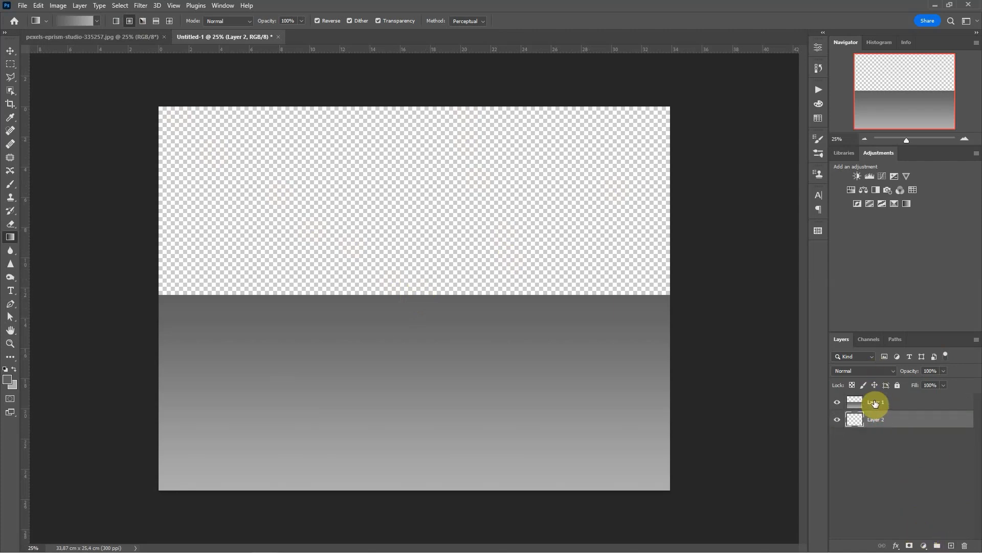
{"action": "double_click", "coordinate": [877, 420]}
{"action": "type", "text": "background"}
{"action": "key", "text": "Return"}
Rename the gradient-filled upper layer "foreground" and make the background layer active
{"action": "double_click", "coordinate": [880, 408]}
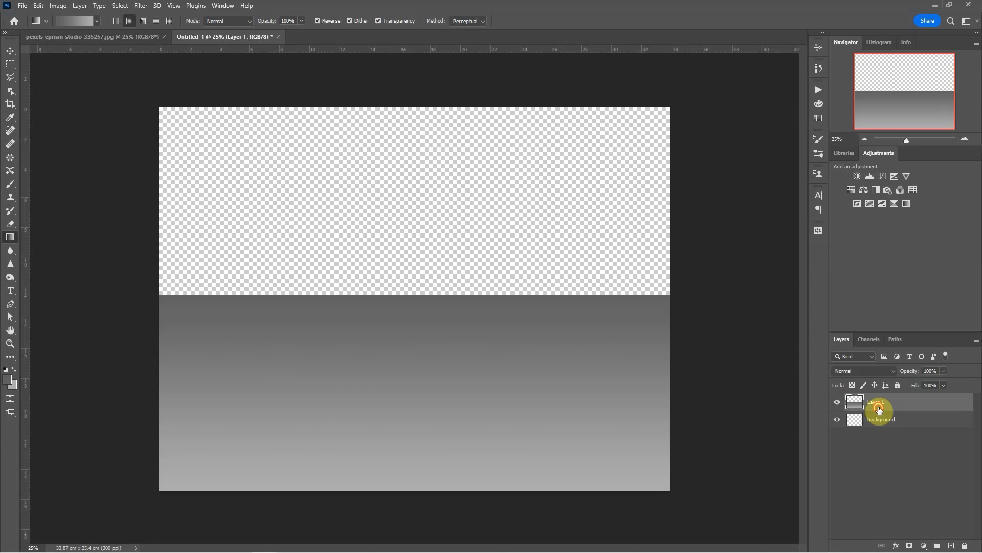
{"action": "type", "text": "for"}
{"action": "type", "text": "grou"}
{"action": "key", "text": "Return"}
{"action": "left_click", "coordinate": [879, 404]}
{"action": "double_click", "coordinate": [876, 403]}
{"action": "type", "text": "foreground"}
{"action": "key", "text": "Return"}
{"action": "left_click", "coordinate": [877, 424]}
{"action": "left_click", "coordinate": [881, 403]}
{"action": "left_click", "coordinate": [886, 422]}
{"action": "left_click", "coordinate": [884, 404]}
{"action": "left_click", "coordinate": [885, 423]}
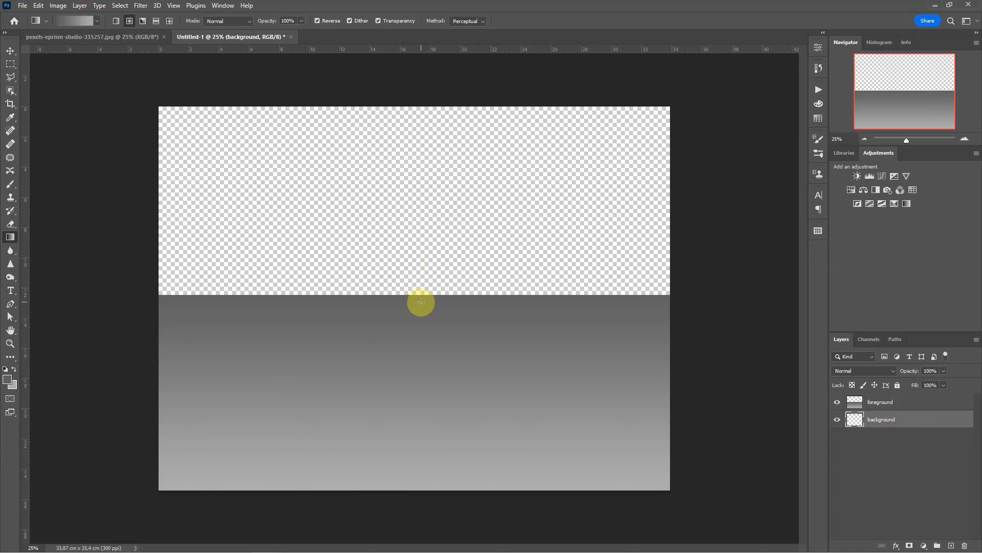
Try a radial gradient upward from the horizon's center on the background layer, remove it, and check the background color
{"action": "left_click_drag", "start_coordinate": [430, 306], "coordinate": [425, 139]}
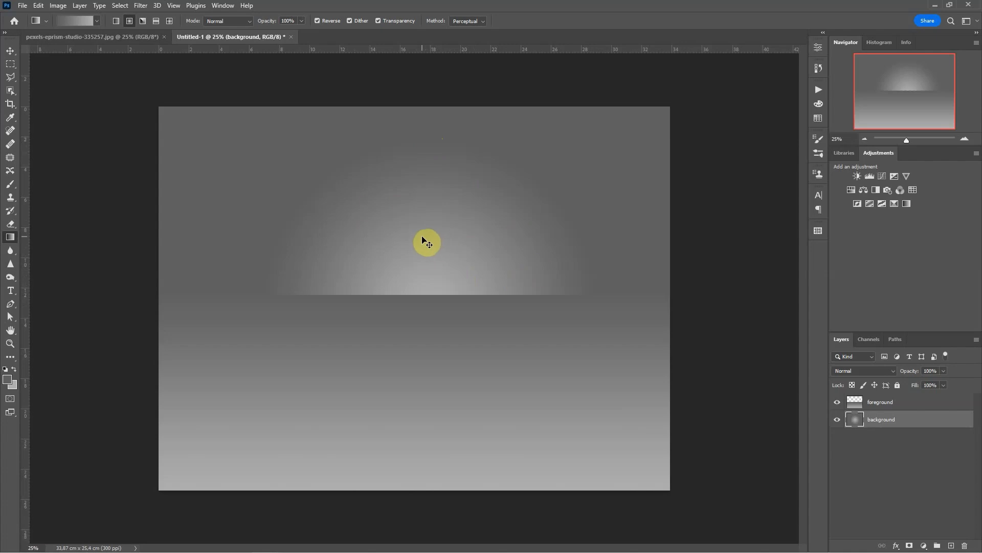
{"action": "key", "text": "Delete"}
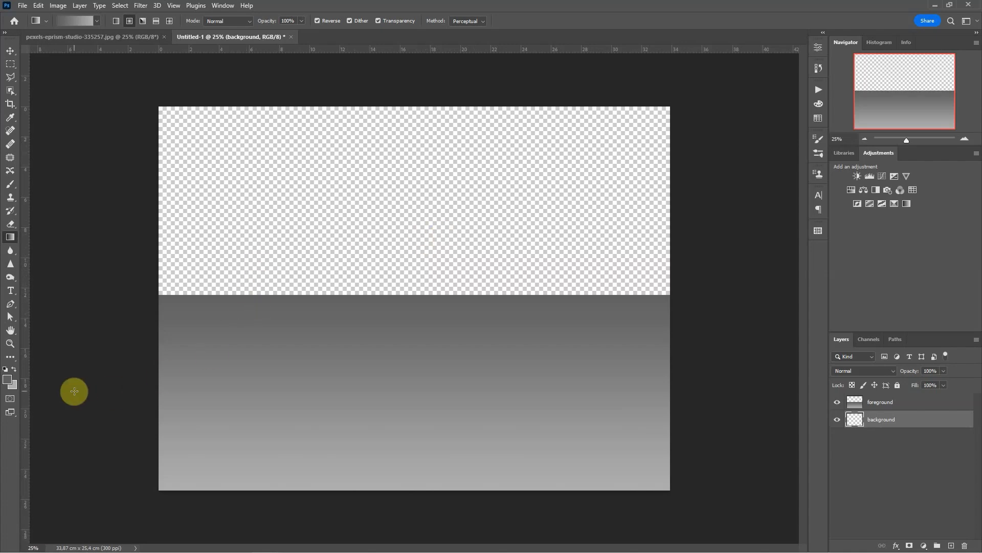
{"action": "left_click", "coordinate": [13, 386]}
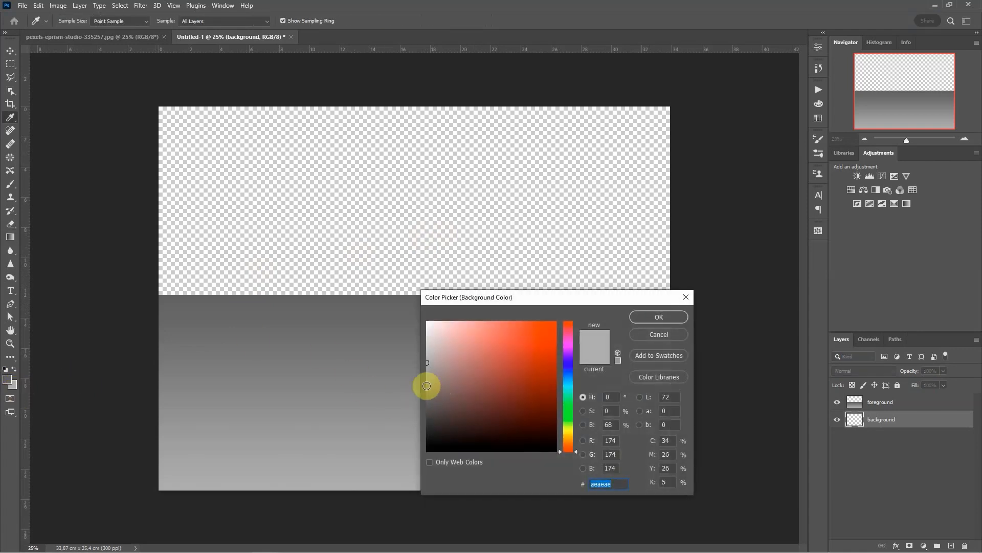
{"action": "left_click", "coordinate": [659, 318]}
Set the foreground color to dark gray 2b2b2b
{"action": "left_click", "coordinate": [7, 379]}
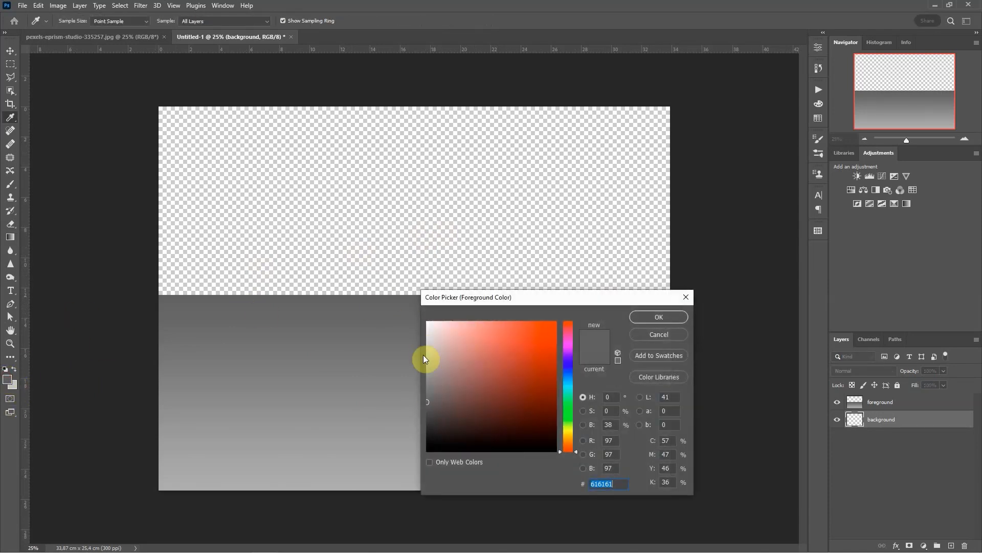
{"action": "left_click", "coordinate": [425, 412]}
{"action": "left_click", "coordinate": [426, 427]}
{"action": "left_click", "coordinate": [425, 429]}
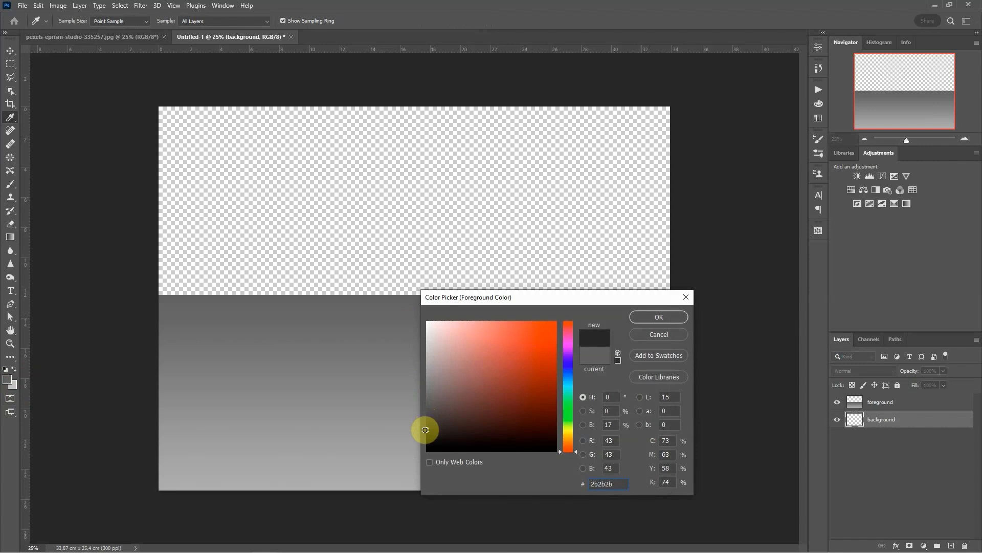
{"action": "left_click", "coordinate": [653, 318]}
Try two radial gradients from the horizon's center toward the canvas's upper edge on the background layer, undoing each one
{"action": "key", "text": "g"}
{"action": "left_click_drag", "start_coordinate": [423, 298], "coordinate": [420, 137]}
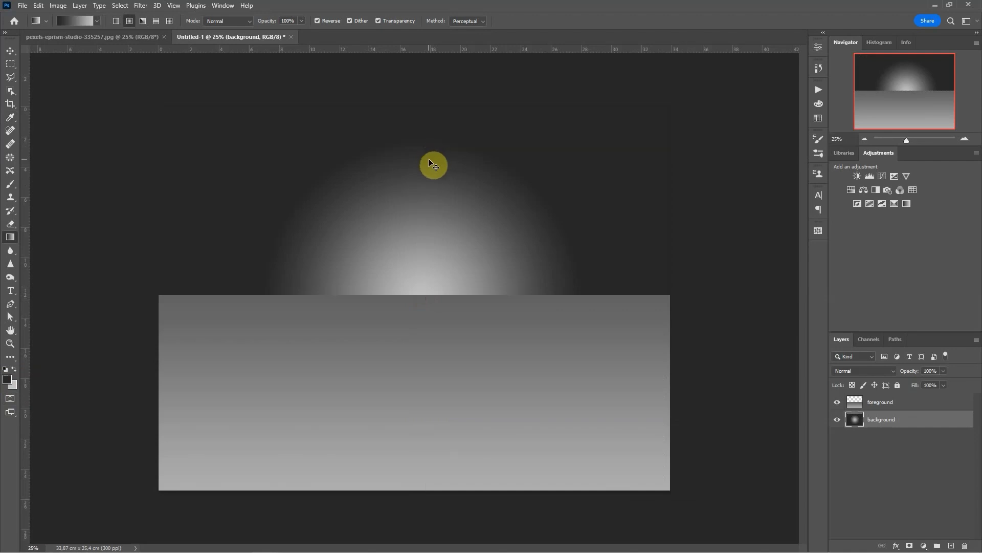
{"action": "key", "text": "ctrl+s"}
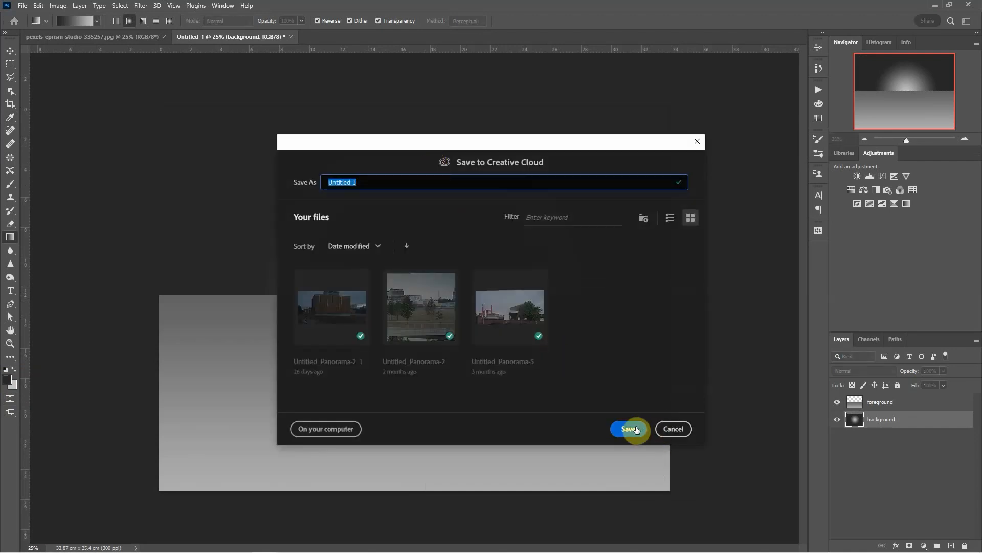
{"action": "left_click", "coordinate": [673, 428]}
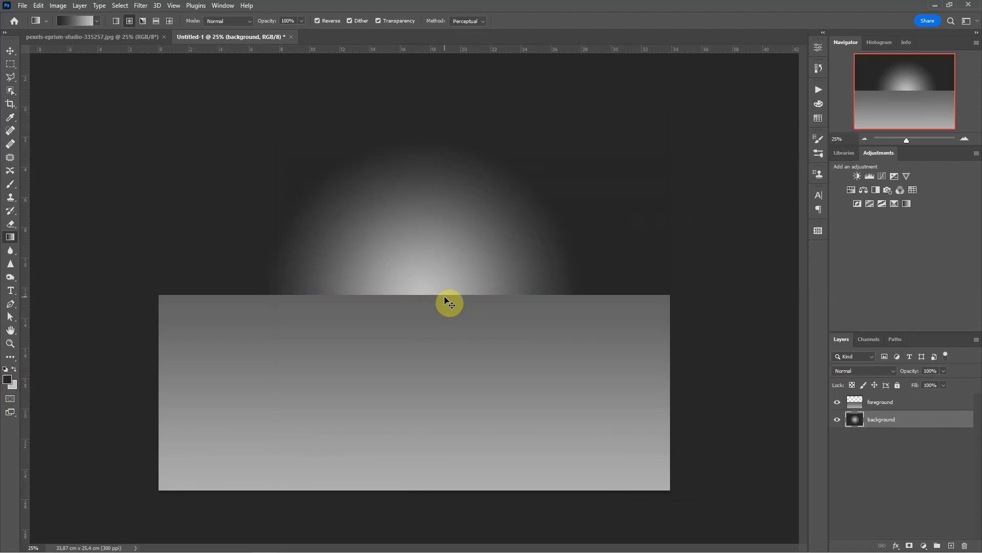
{"action": "key", "text": "ctrl+z"}
{"action": "left_click_drag", "start_coordinate": [418, 297], "coordinate": [418, 88]}
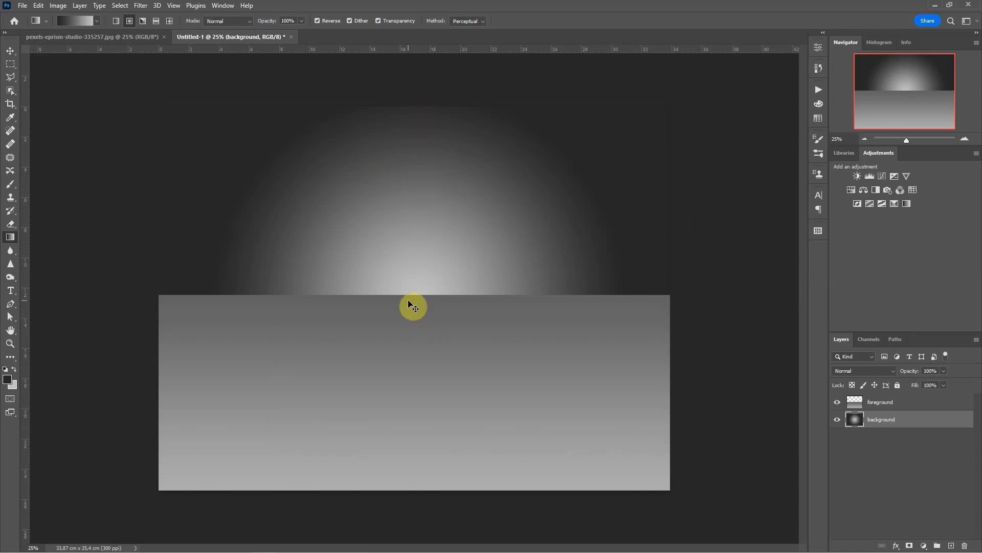
{"action": "key", "text": "ctrl+z"}
Fill the background layer with a large radial gradient, from light gray at the horizon's center to dark gray well above the canvas
{"action": "left_click_drag", "start_coordinate": [420, 300], "coordinate": [420, 22]}
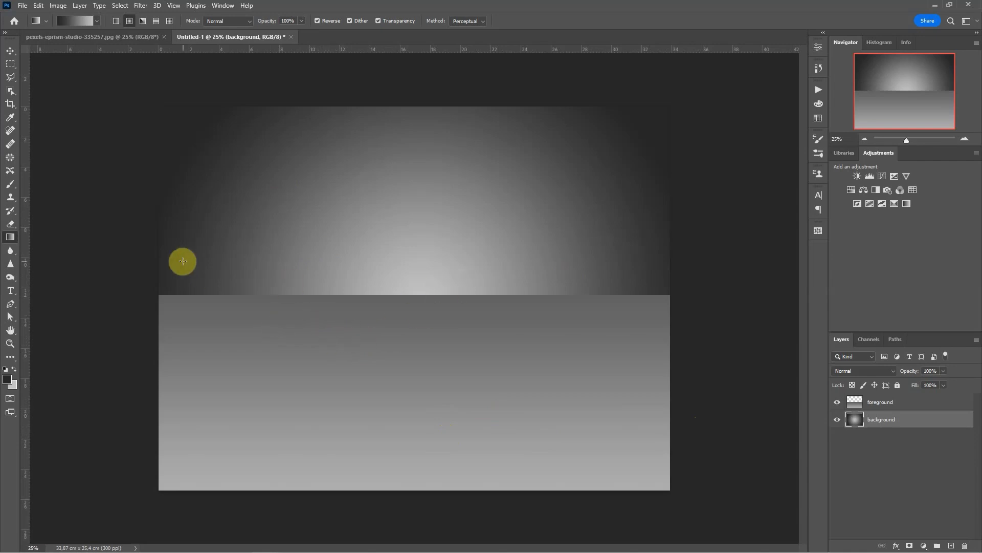
Apply a 5-pixel Gaussian Blur to a full-width strip across the horizon on the foreground layer, and deselect
{"action": "left_click", "coordinate": [890, 402]}
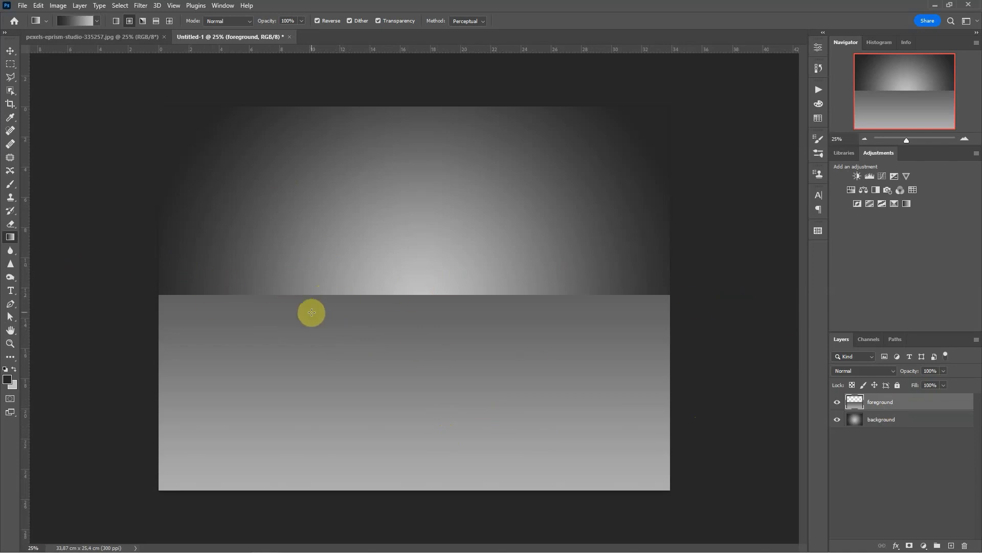
{"action": "left_click", "coordinate": [10, 64]}
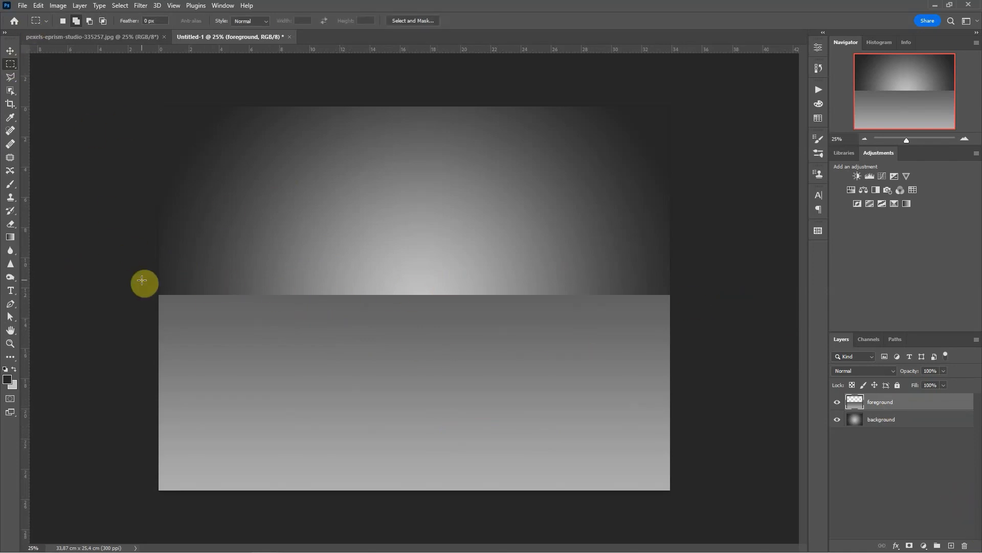
{"action": "left_click_drag", "start_coordinate": [147, 269], "coordinate": [718, 336]}
{"action": "left_click", "coordinate": [141, 6]}
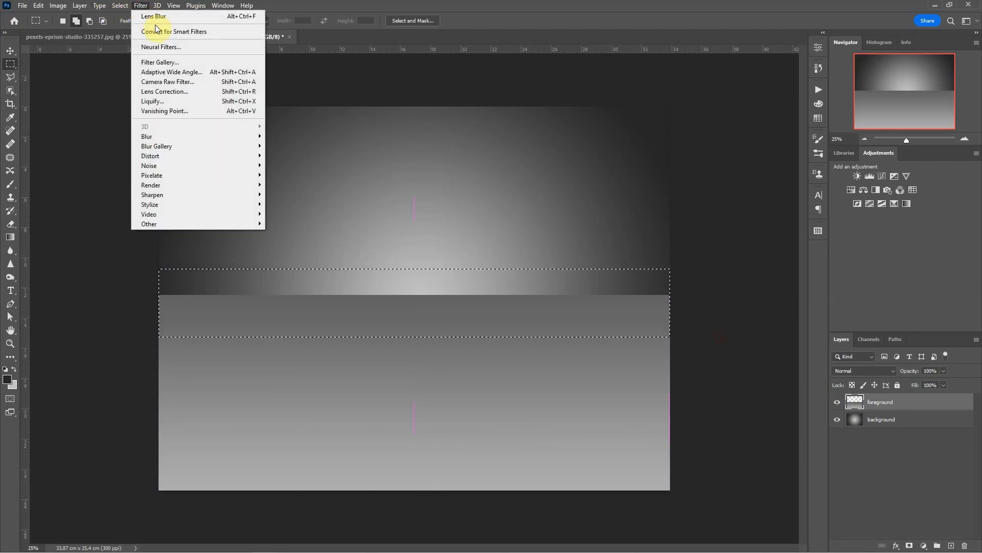
{"action": "mouse_move", "coordinate": [227, 137]}
{"action": "left_click", "coordinate": [302, 173]}
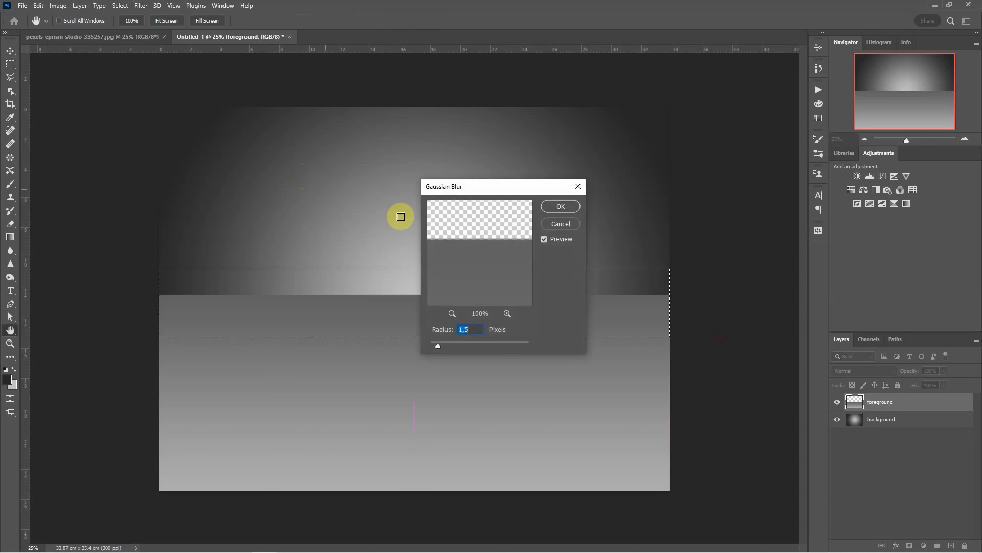
{"action": "type", "text": "5"}
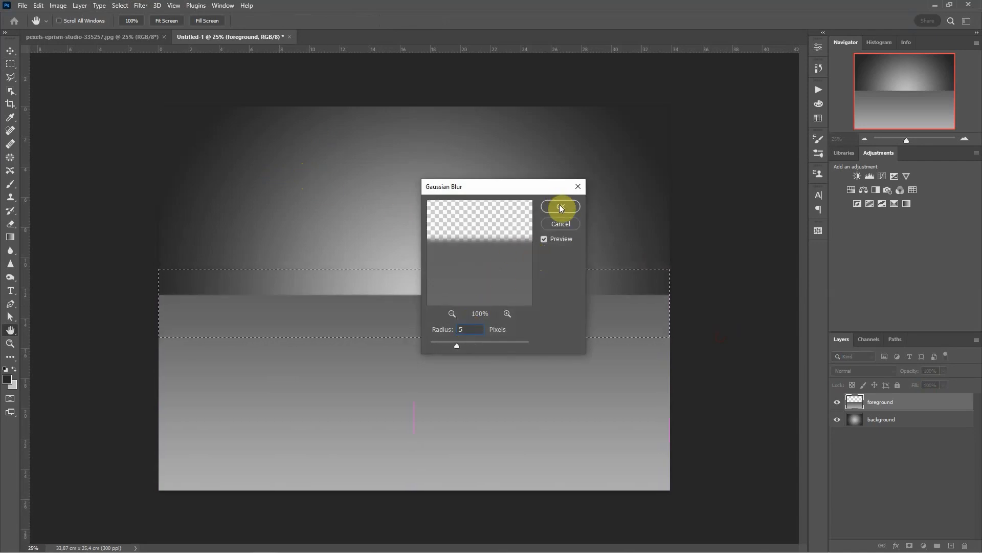
{"action": "left_click", "coordinate": [560, 206]}
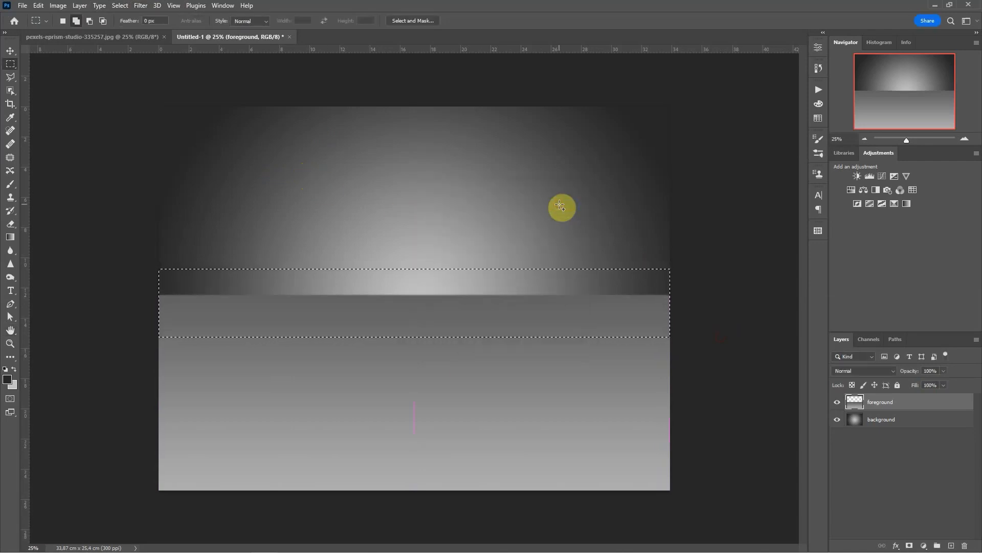
{"action": "left_click", "coordinate": [461, 349]}
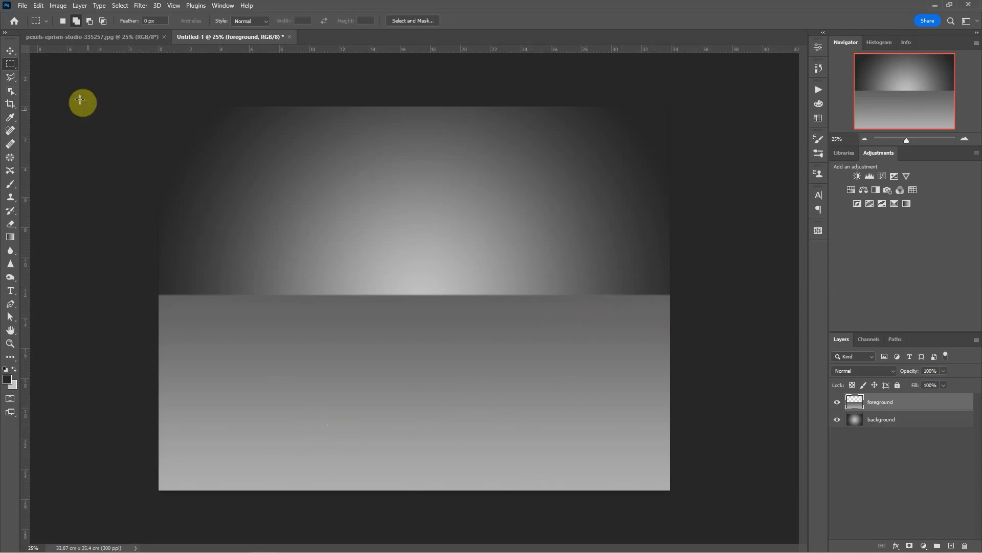
Switch to the lighter photo and select the red lighter with the Object Selection tool in Rectangle mode
{"action": "left_click", "coordinate": [67, 39]}
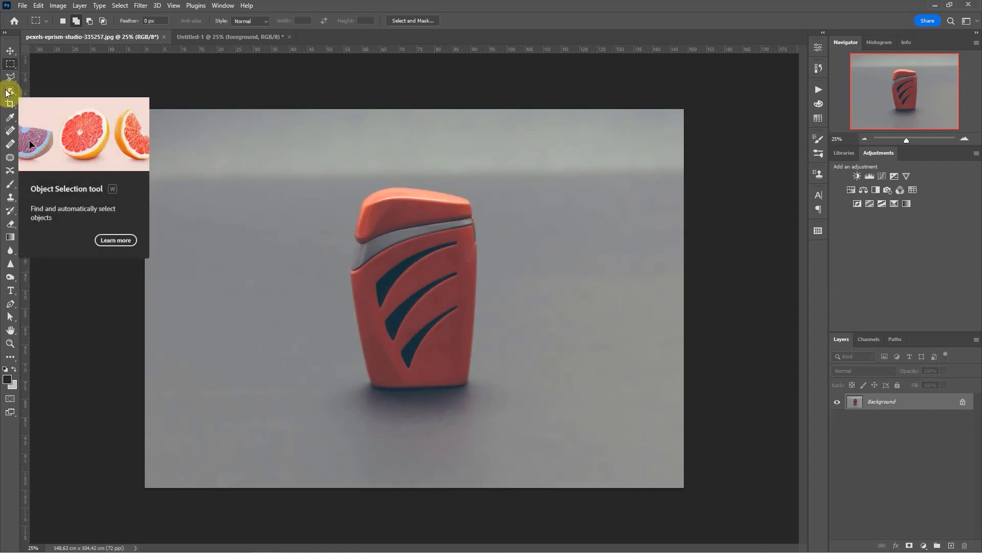
{"action": "left_click", "coordinate": [9, 90]}
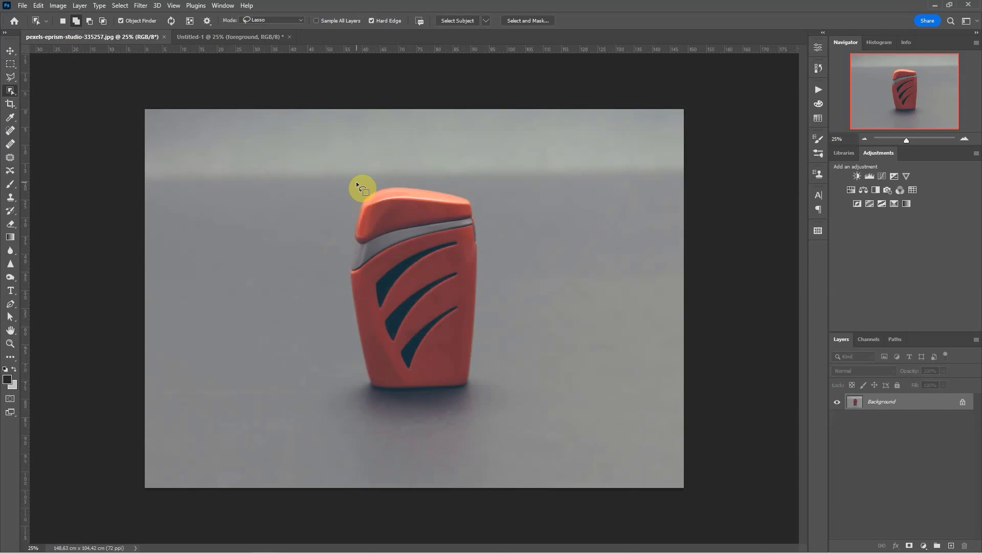
{"action": "left_click", "coordinate": [263, 20]}
{"action": "left_click", "coordinate": [264, 32]}
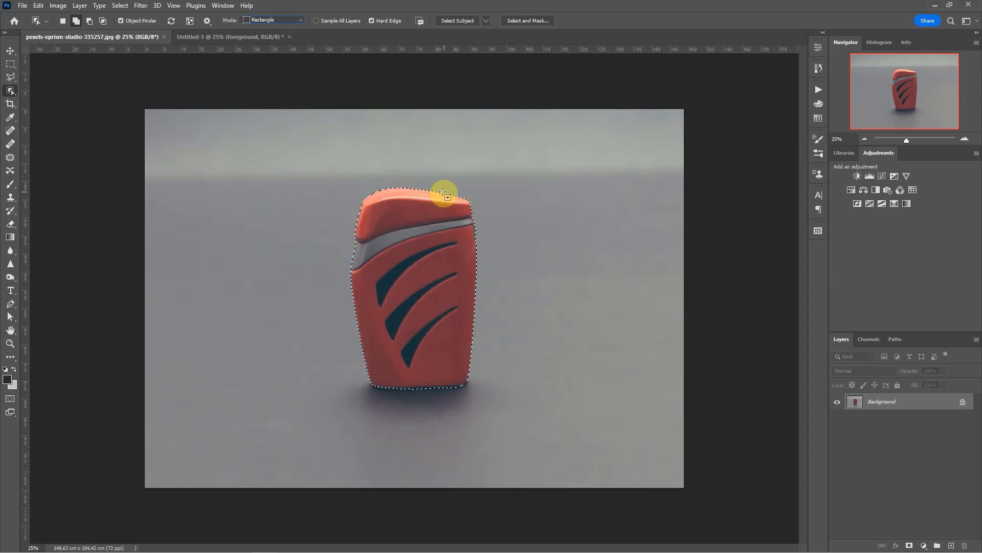
{"action": "left_click", "coordinate": [11, 51]}
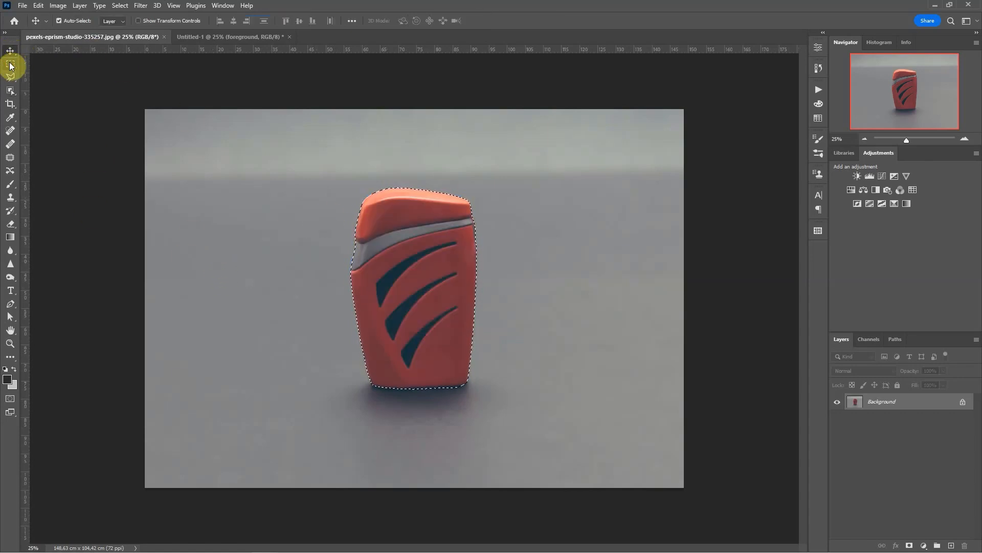
{"action": "left_click", "coordinate": [11, 63]}
{"action": "left_click", "coordinate": [10, 93]}
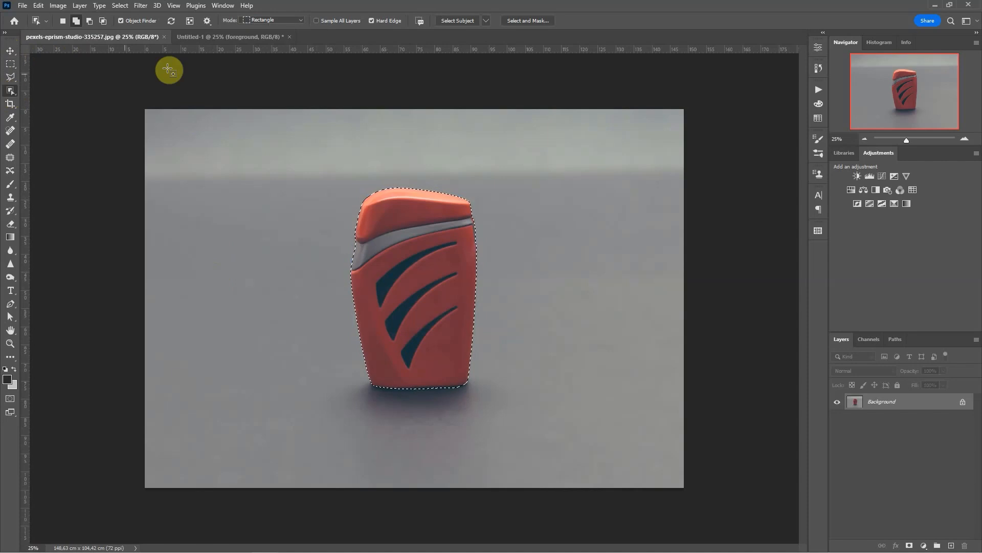
Refine the lighter's selection in Select and Mask with Smooth 14 and Feather 1.0 px, and apply it
{"action": "left_click", "coordinate": [529, 22]}
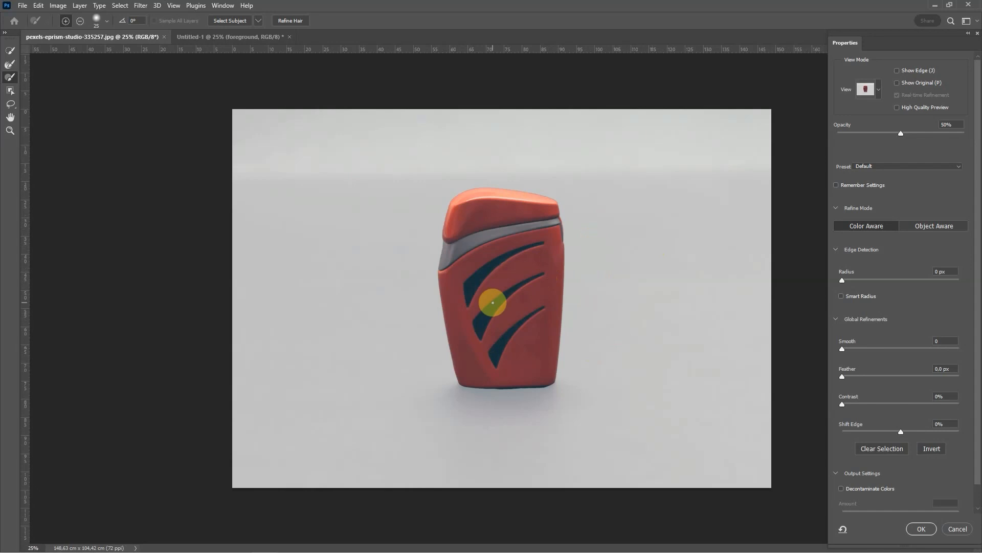
{"action": "key", "text": "ctrl+1"}
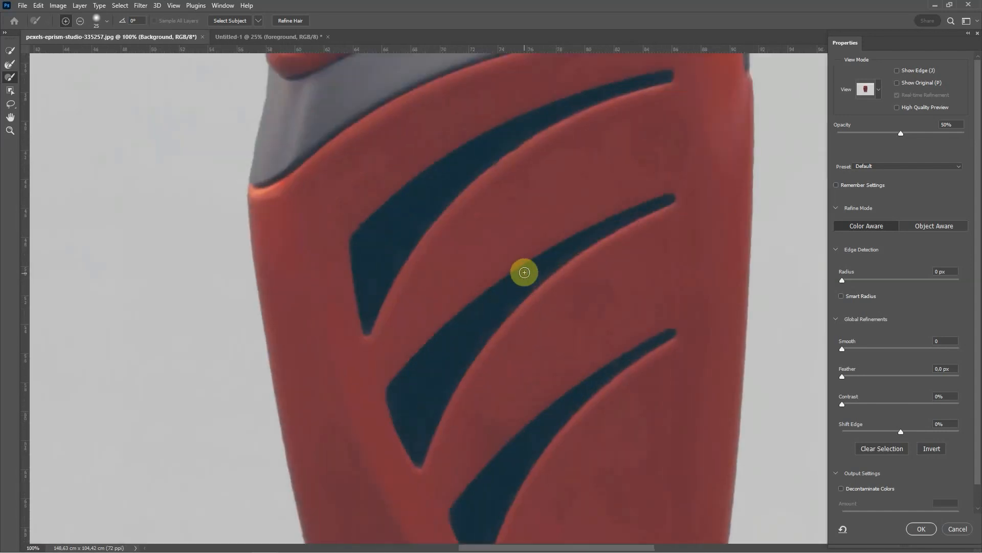
{"action": "left_click_drag", "start_coordinate": [346, 165], "coordinate": [410, 453]}
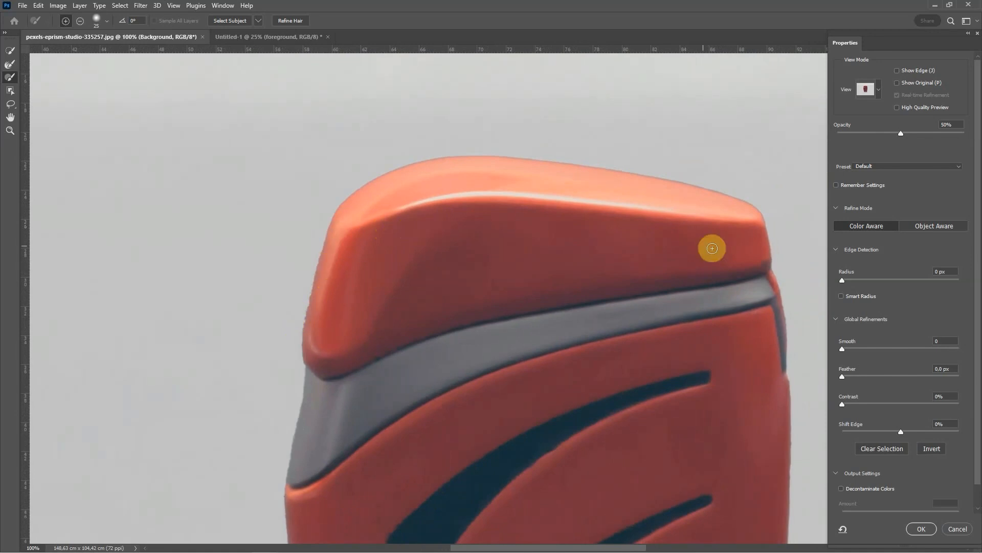
{"action": "left_click", "coordinate": [859, 348]}
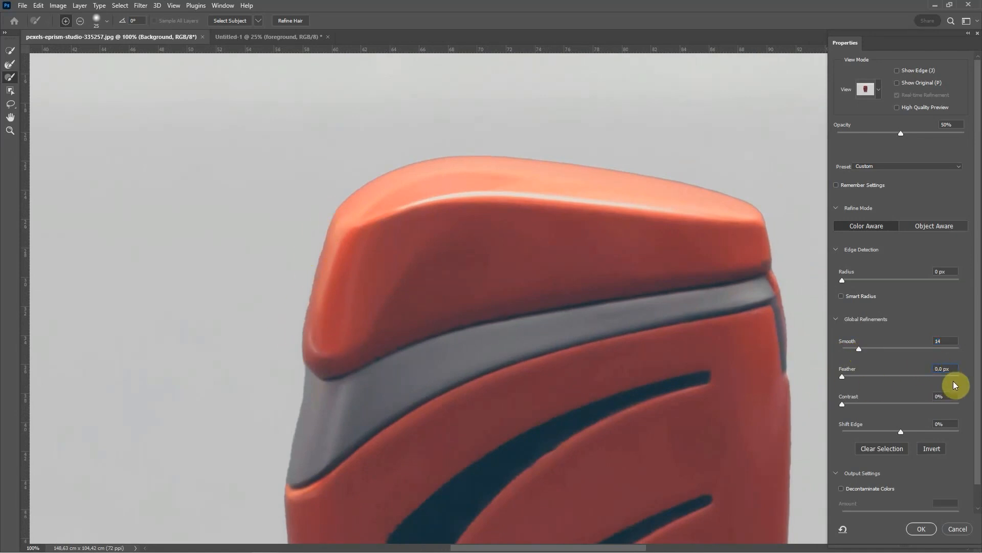
{"action": "type", "text": "1"}
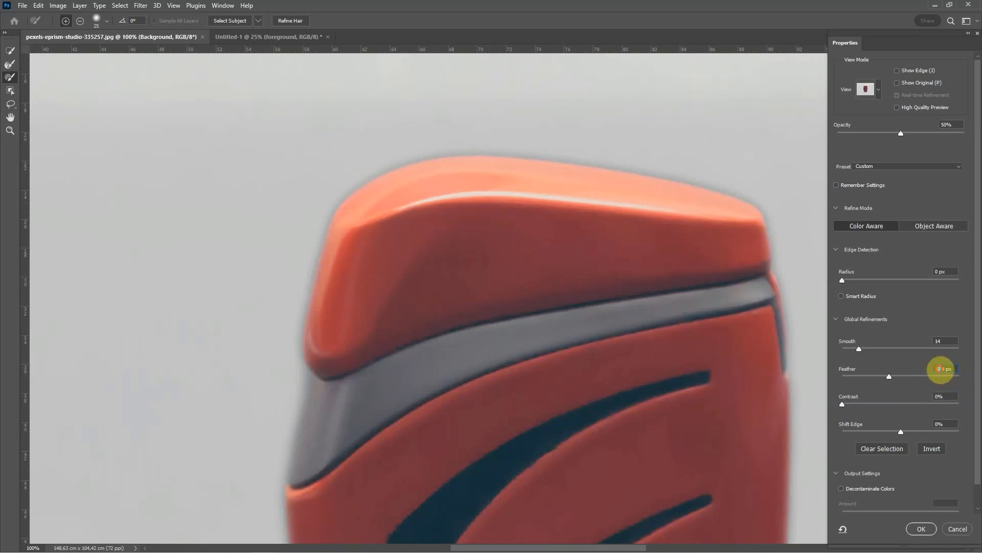
{"action": "left_click", "coordinate": [961, 530]}
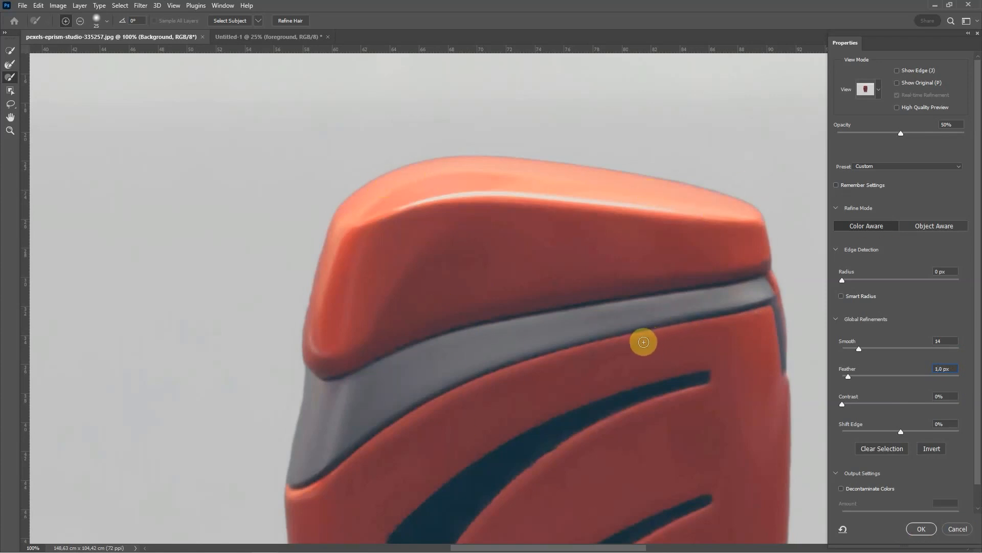
{"action": "left_click", "coordinate": [921, 528]}
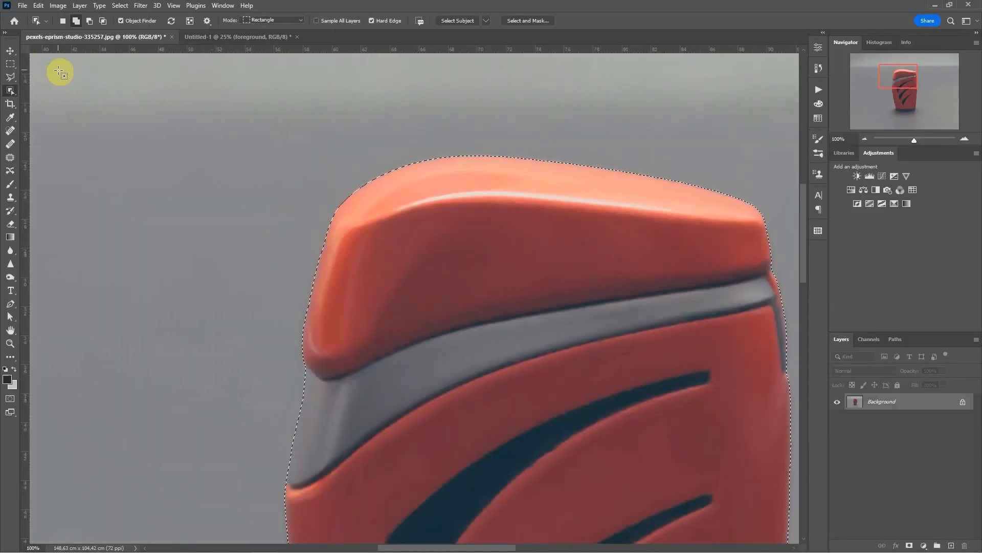
{"action": "key", "text": "ctrl+0"}
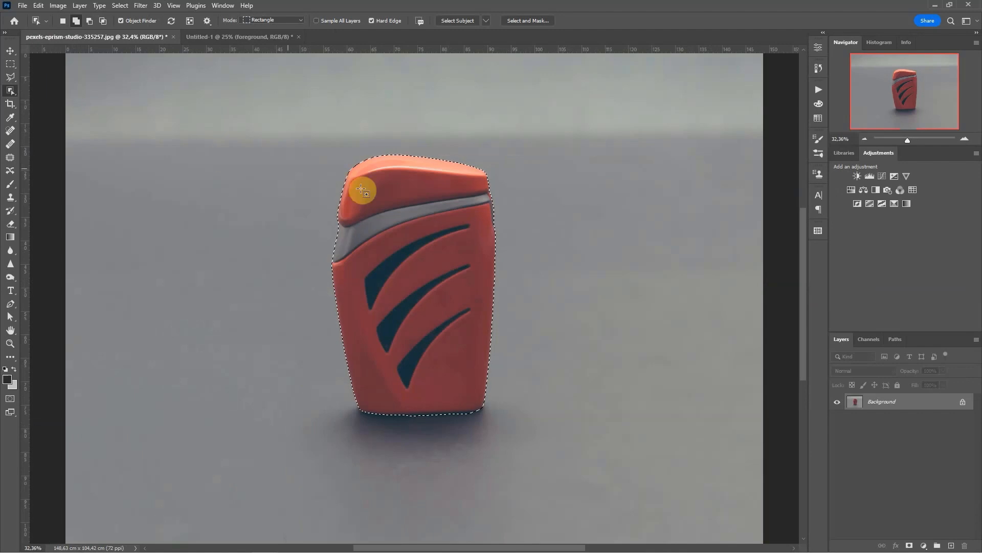
Move the selected lighter into the Untitled-1 composite and place it near the center, overlapping the horizon
{"action": "left_click", "coordinate": [9, 49]}
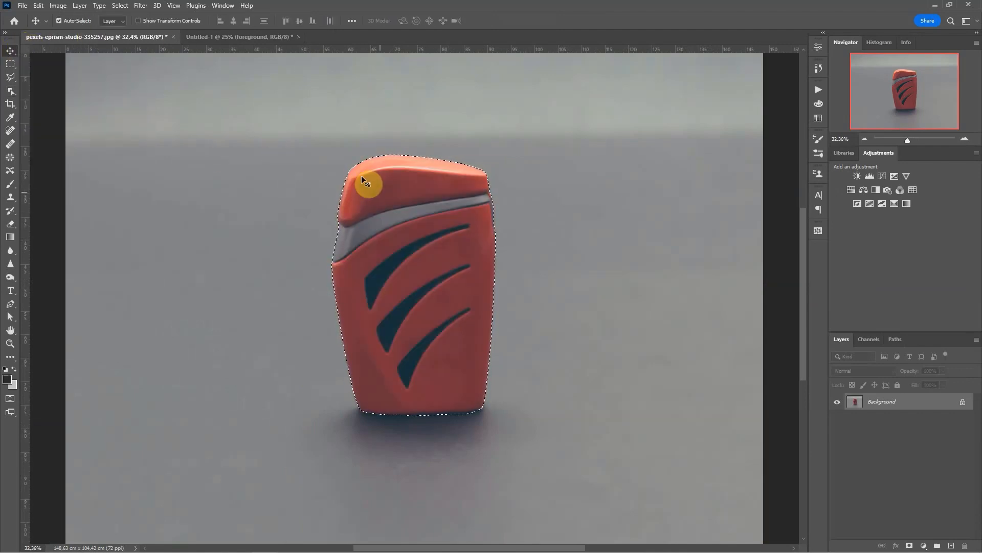
{"action": "left_click_drag", "start_coordinate": [397, 216], "coordinate": [254, 32]}
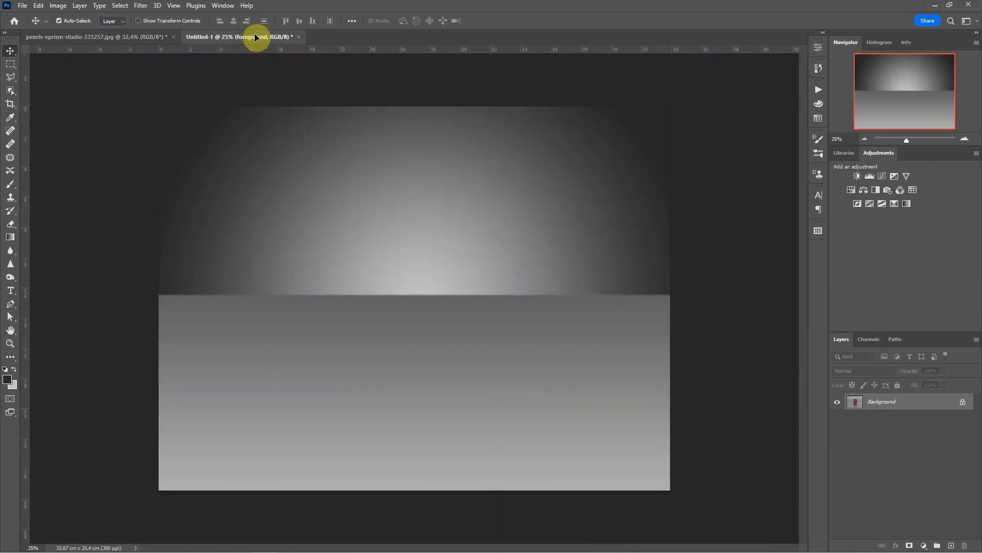
{"action": "left_click_drag", "start_coordinate": [397, 199], "coordinate": [419, 262]}
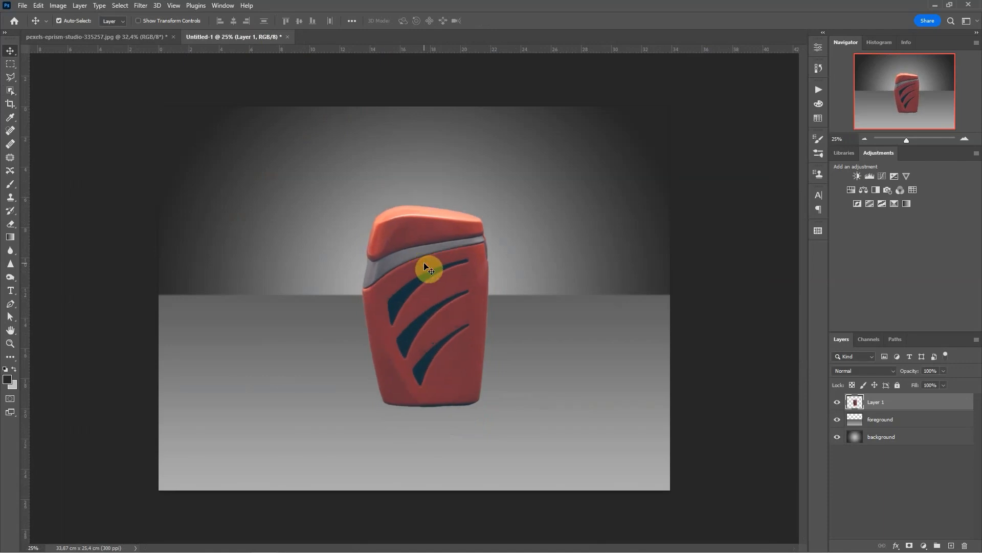
{"action": "left_click_drag", "start_coordinate": [423, 260], "coordinate": [422, 254]}
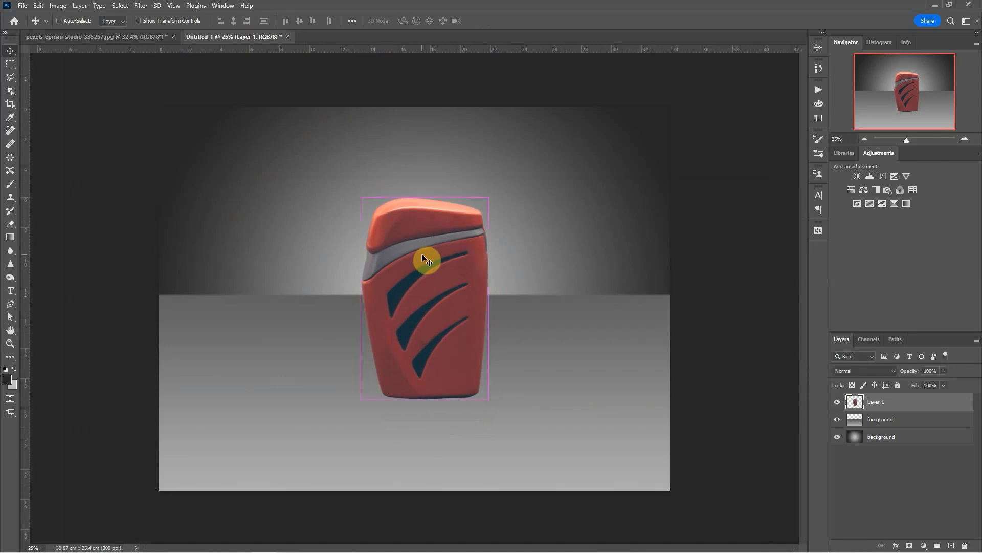
Scale the lighter proportionally to about 73% and center it horizontally, with its base standing on the foreground
{"action": "key", "text": "ctrl+t"}
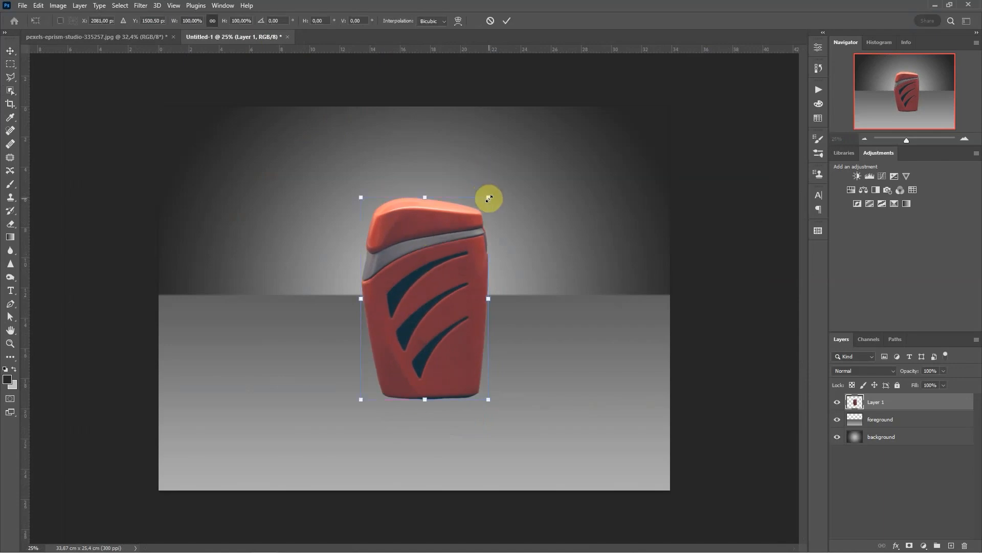
{"action": "left_click_drag", "start_coordinate": [491, 195], "coordinate": [471, 221]}
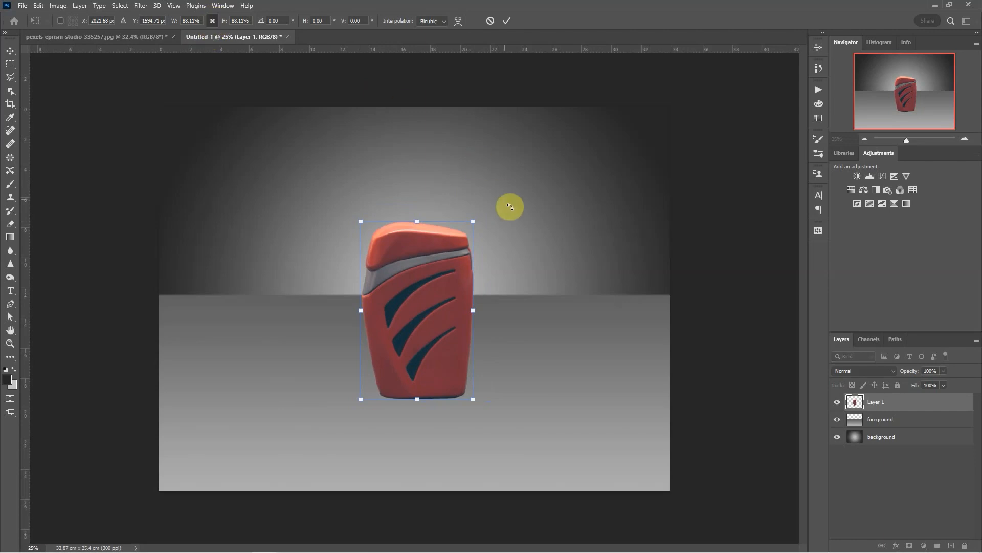
{"action": "left_click_drag", "start_coordinate": [472, 220], "coordinate": [452, 250]}
{"action": "mouse_move", "coordinate": [412, 313]}
{"action": "left_mouse_down"}
{"action": "mouse_move", "coordinate": [431, 304]}
{"action": "mouse_move", "coordinate": [422, 301]}
{"action": "left_mouse_up"}
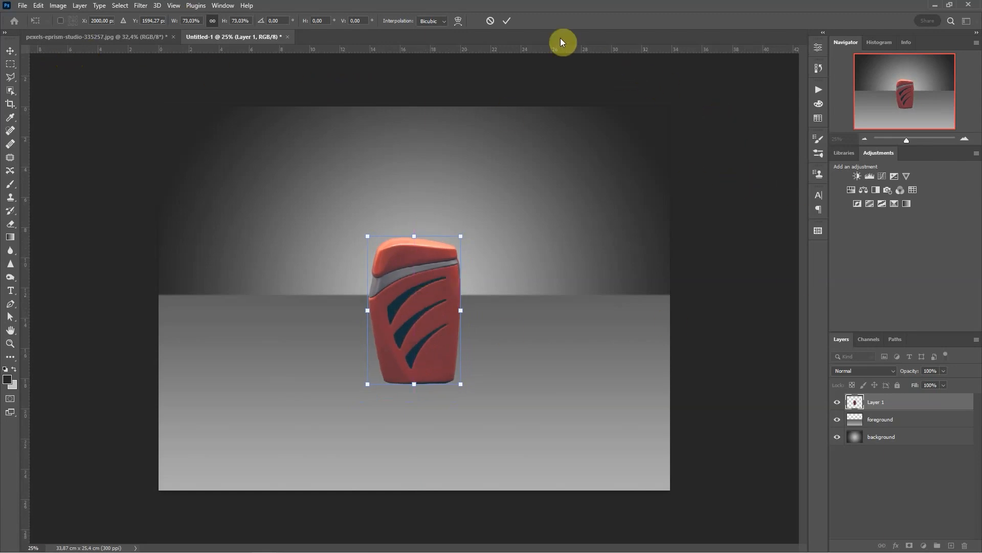
{"action": "left_click", "coordinate": [508, 21]}
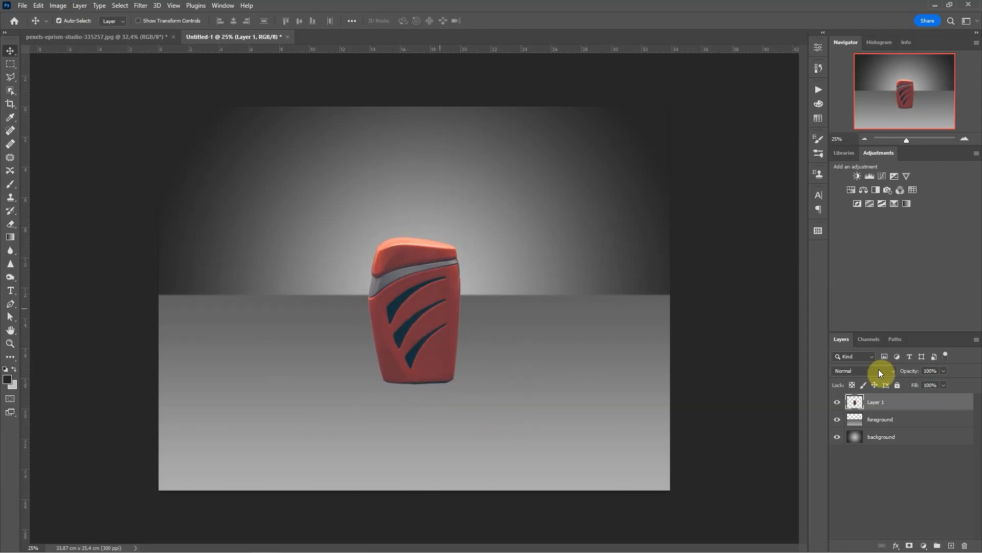
Rename the lighter's layer as Lighter, and duplicate it as a layer named Reflection
{"action": "double_click", "coordinate": [877, 404]}
{"action": "left_click_drag", "start_coordinate": [879, 407], "coordinate": [954, 547]}
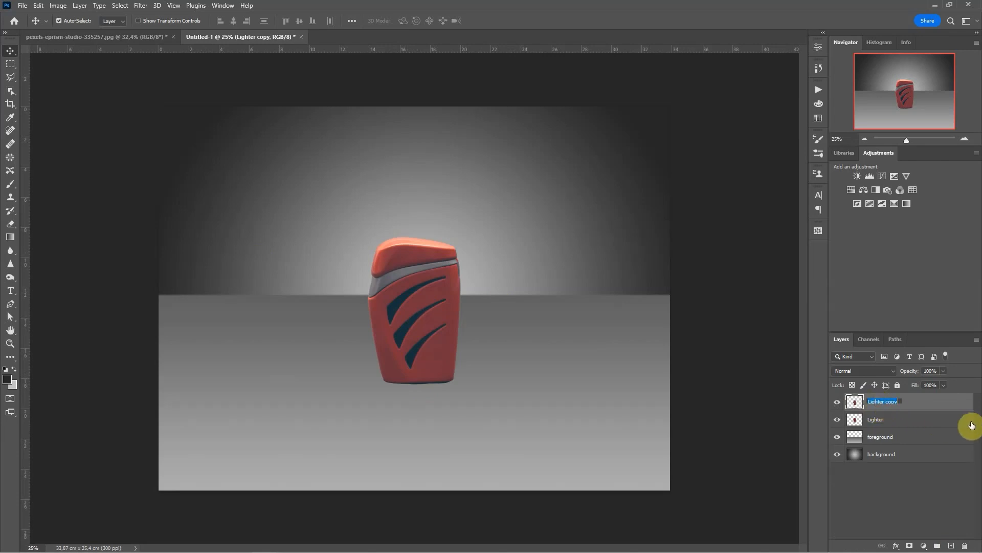
{"action": "type", "text": "eflection"}
{"action": "key", "text": "Return"}
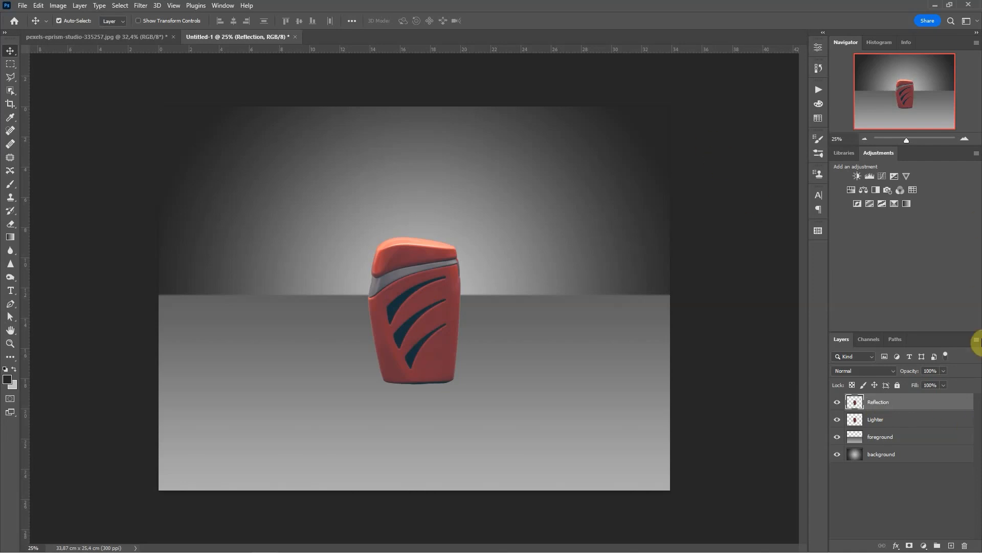
Flip the Reflection layer vertically
{"action": "left_click", "coordinate": [39, 5]}
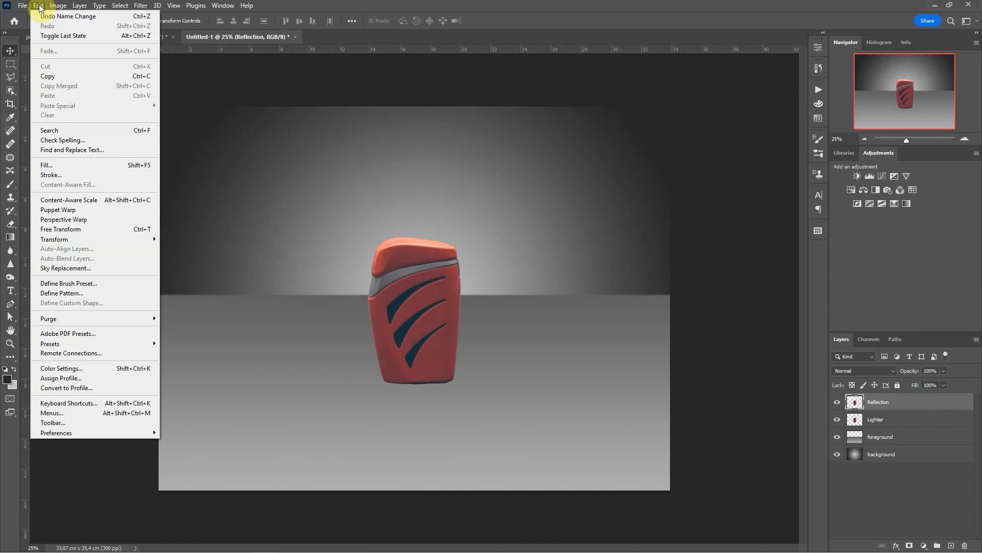
{"action": "mouse_move", "coordinate": [93, 237]}
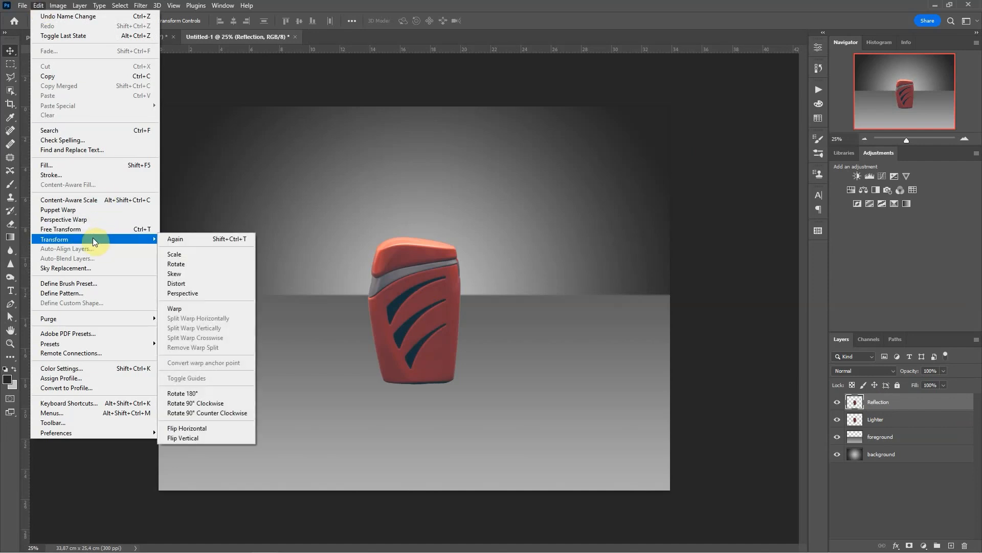
{"action": "left_click", "coordinate": [198, 438]}
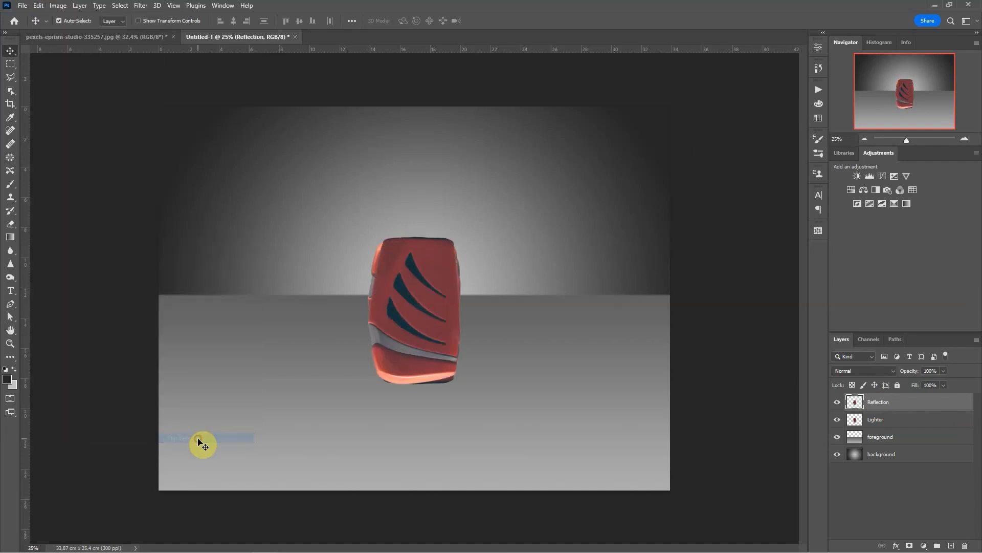
{"action": "left_click", "coordinate": [58, 5]}
{"action": "left_click", "coordinate": [372, 3]}
Stack the Reflection layer beneath the Lighter layer and move it straight down until it meets the lighter's base
{"action": "left_click_drag", "start_coordinate": [407, 279], "coordinate": [418, 413]}
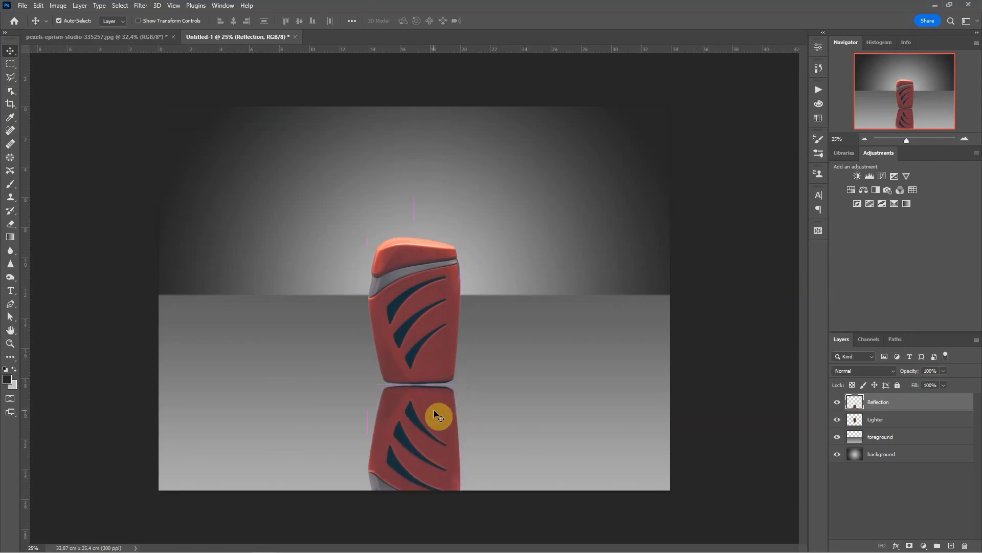
{"action": "left_click_drag", "start_coordinate": [906, 401], "coordinate": [906, 431]}
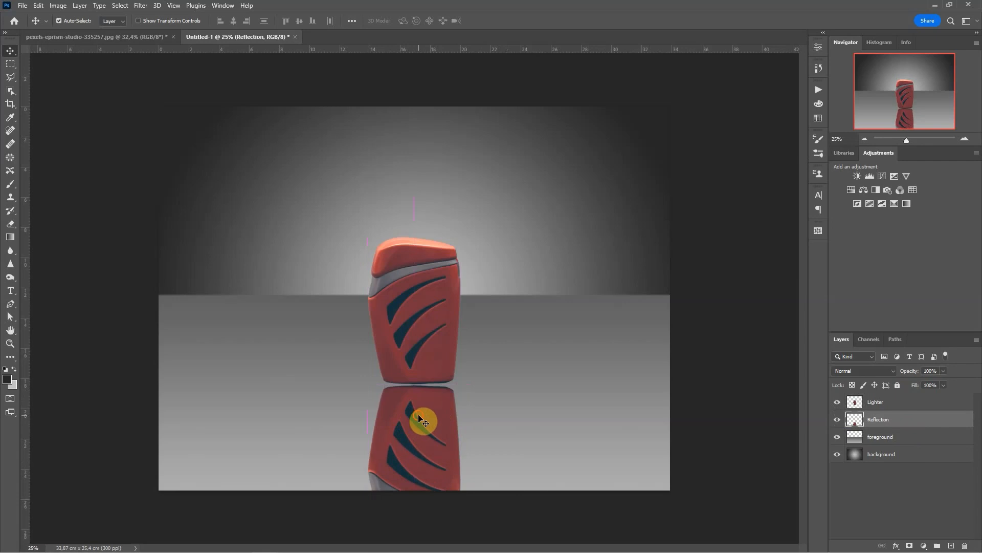
{"action": "left_click_drag", "start_coordinate": [419, 417], "coordinate": [419, 408]}
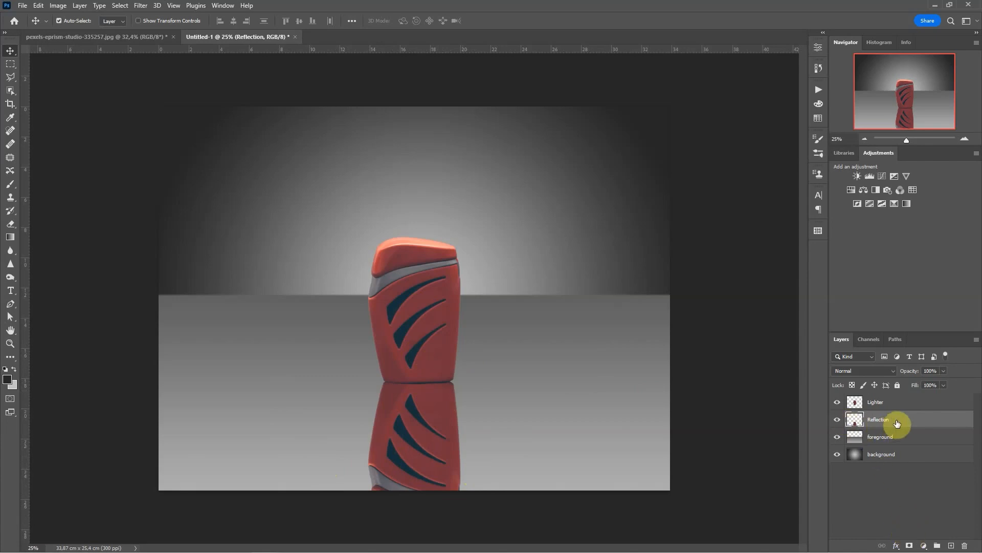
Add a layer mask to the Reflection layer and try a linear gradient on it from the canvas's lower edge, undoing the gradient
{"action": "left_click", "coordinate": [910, 546]}
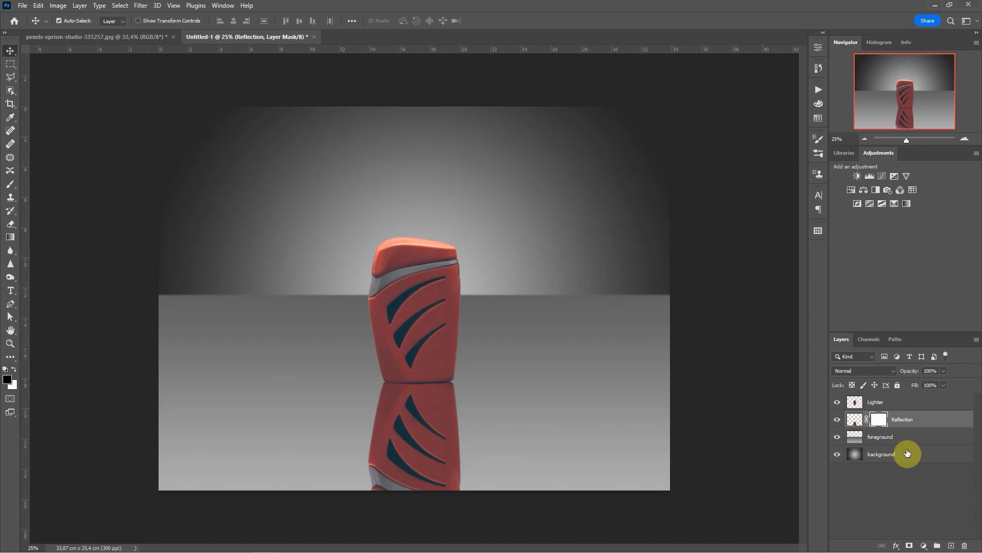
{"action": "left_click", "coordinate": [11, 238]}
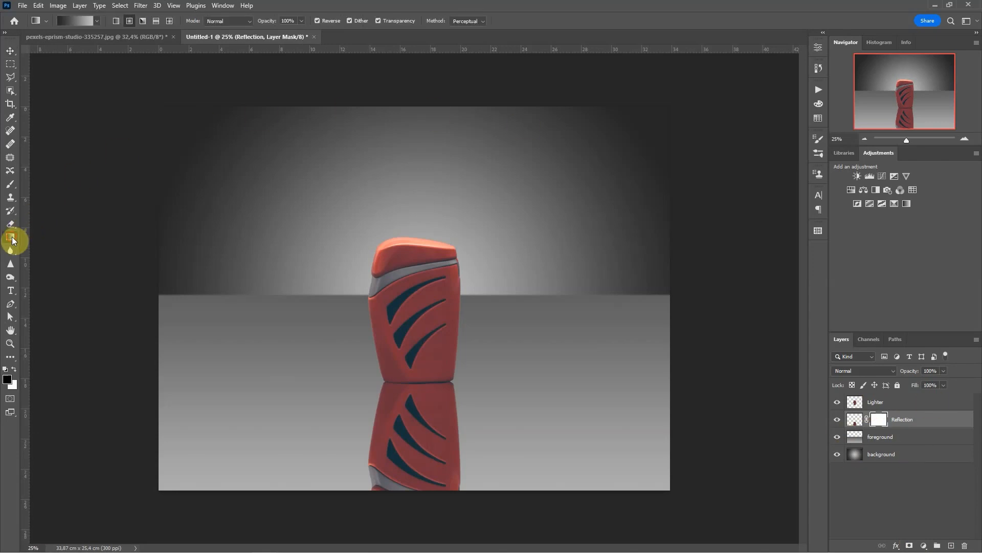
{"action": "left_click", "coordinate": [117, 21]}
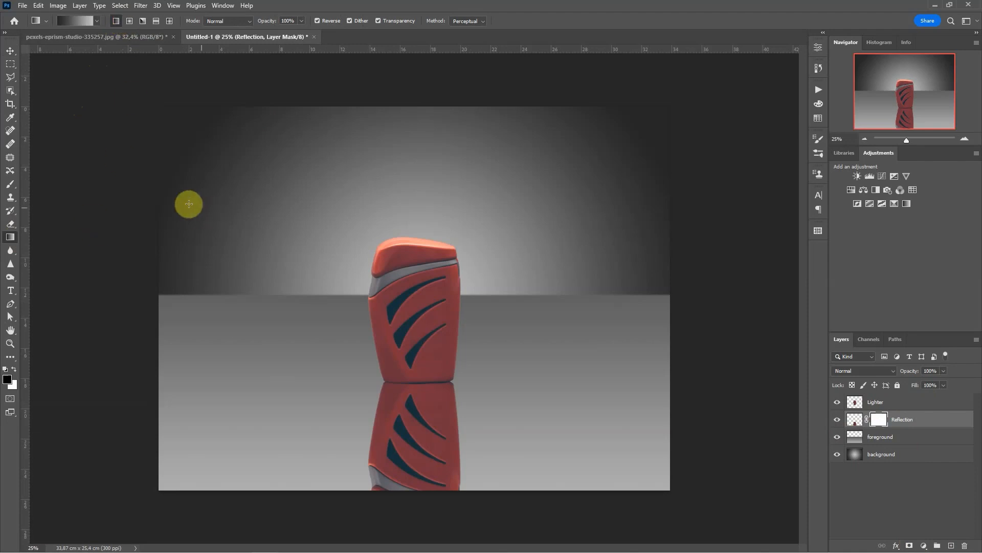
{"action": "left_click_drag", "start_coordinate": [418, 496], "coordinate": [417, 390]}
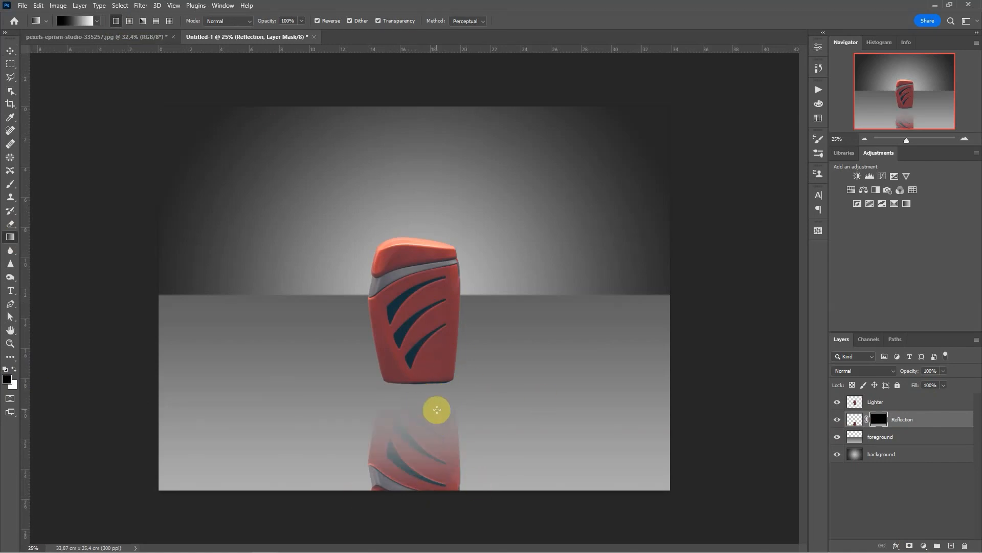
{"action": "key", "text": "ctrl+z"}
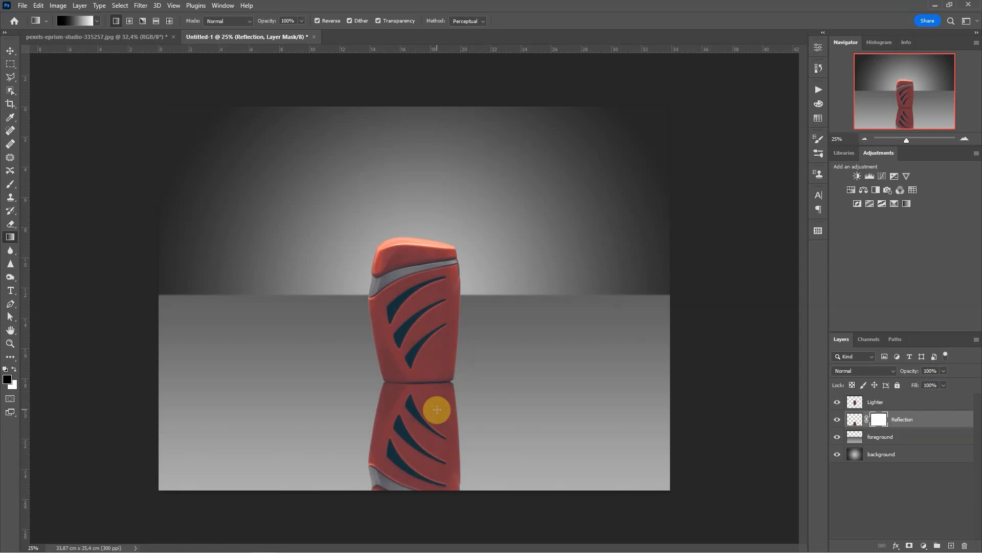
With swapped colors, fade the reflection's lower end using a linear gradient on its mask, and set the Reflection layer's opacity to 68%
{"action": "left_click", "coordinate": [14, 369]}
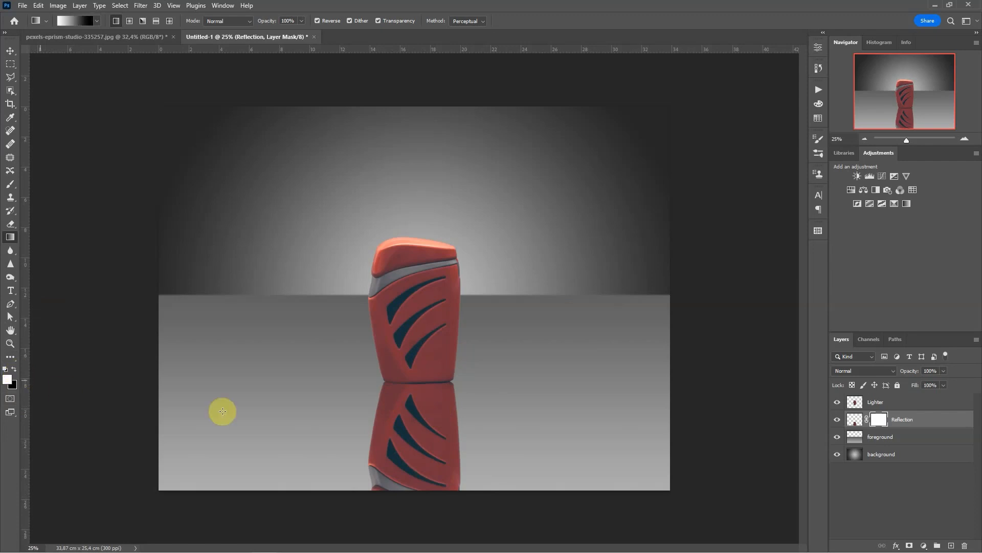
{"action": "left_click_drag", "start_coordinate": [417, 501], "coordinate": [414, 383]}
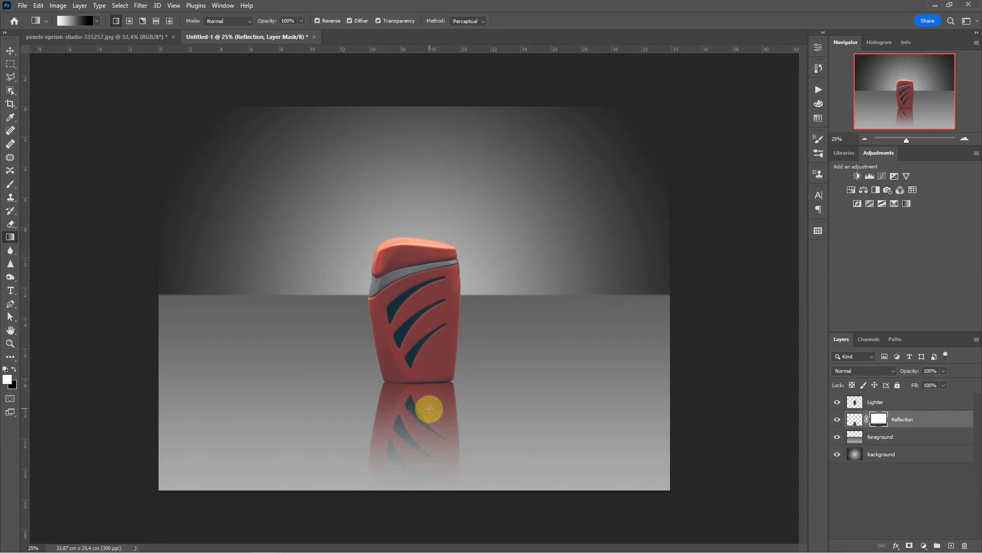
{"action": "key", "text": "ctrl+z"}
{"action": "left_click_drag", "start_coordinate": [420, 502], "coordinate": [418, 379]}
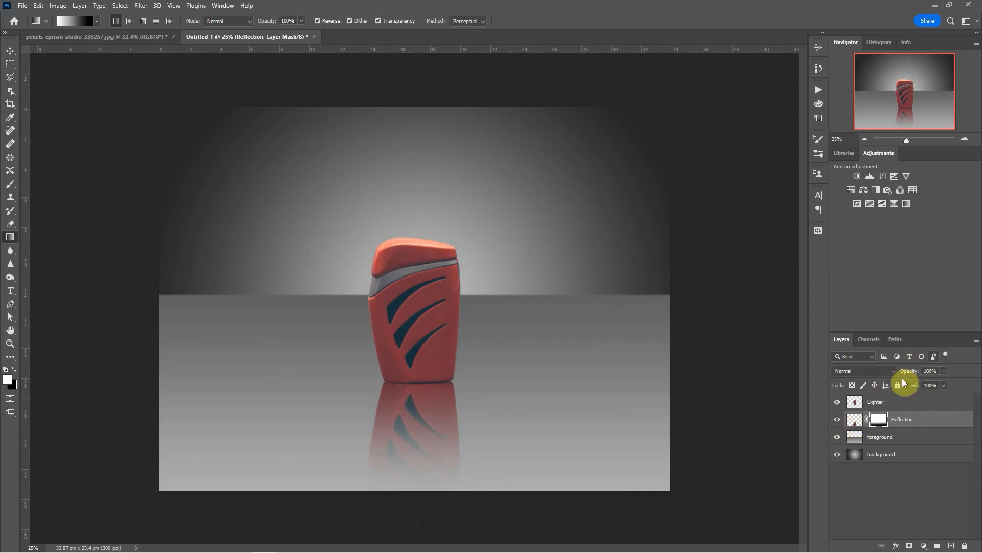
{"action": "left_click_drag", "start_coordinate": [905, 373], "coordinate": [903, 374]}
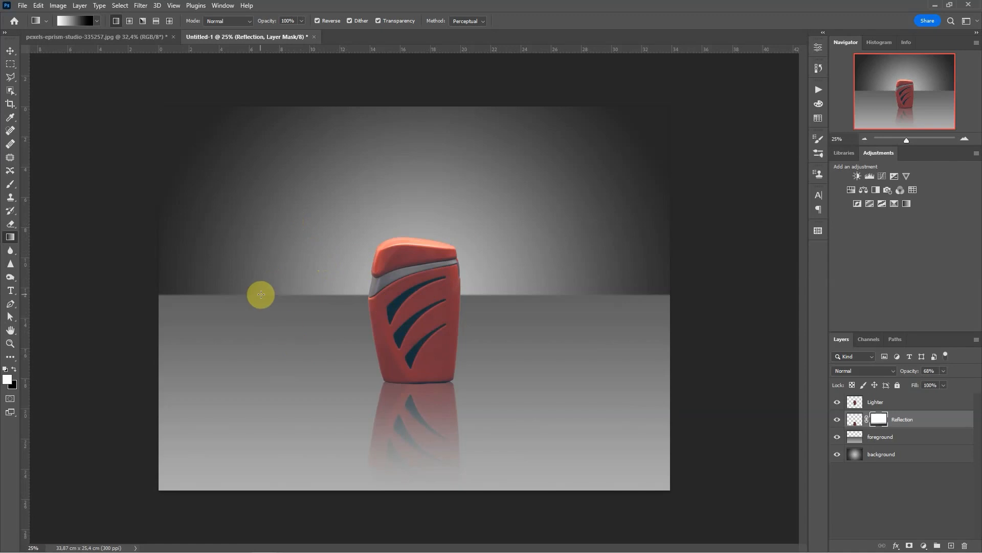
Check the shadow in the original lighter photo, and add a Vibrance adjustment layer above the Lighter layer in the composite
{"action": "left_click", "coordinate": [79, 36]}
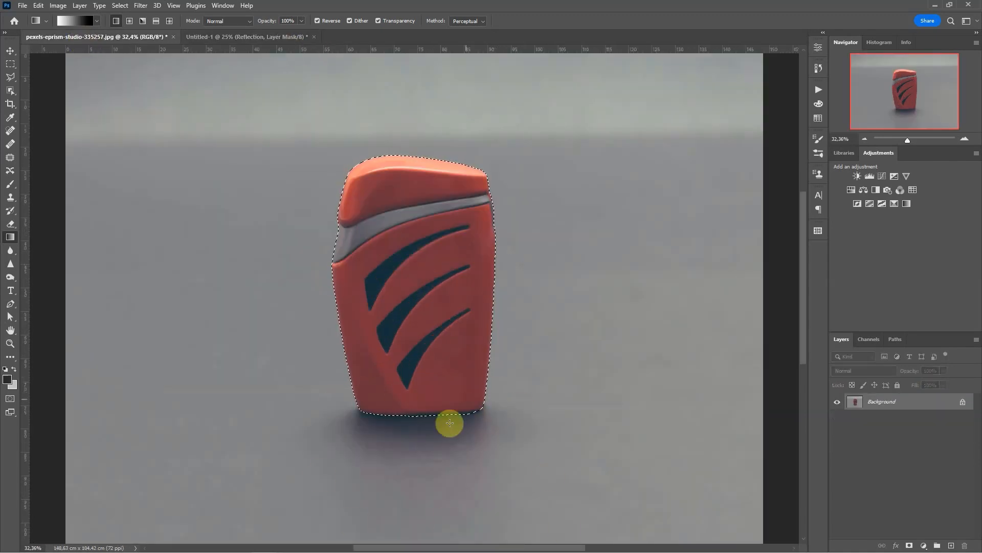
{"action": "left_click", "coordinate": [230, 37]}
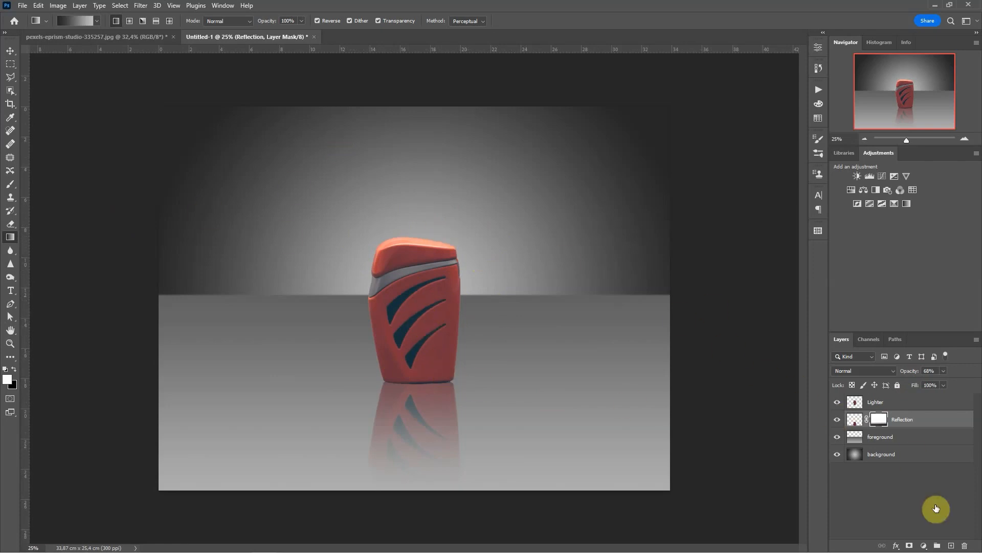
{"action": "left_click", "coordinate": [925, 546]}
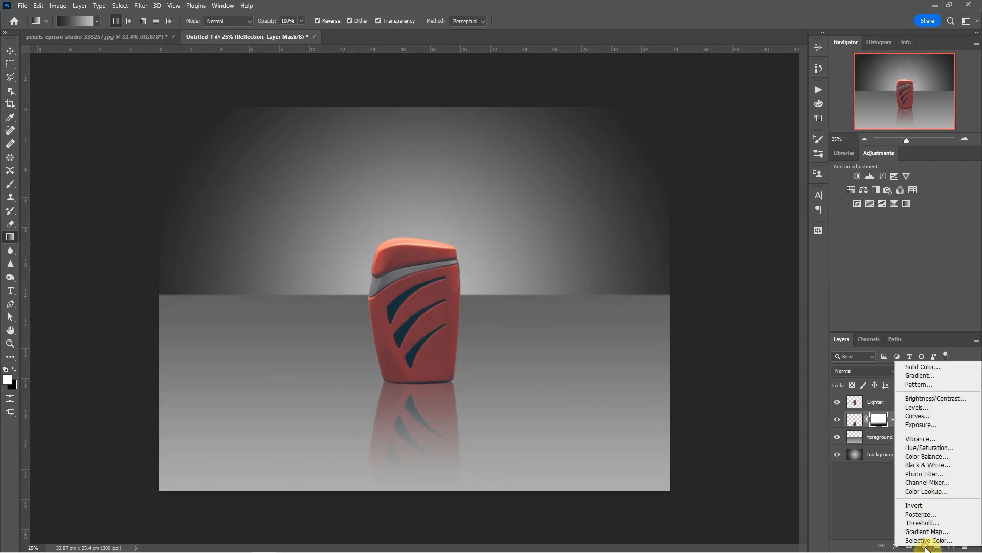
{"action": "left_click", "coordinate": [930, 439]}
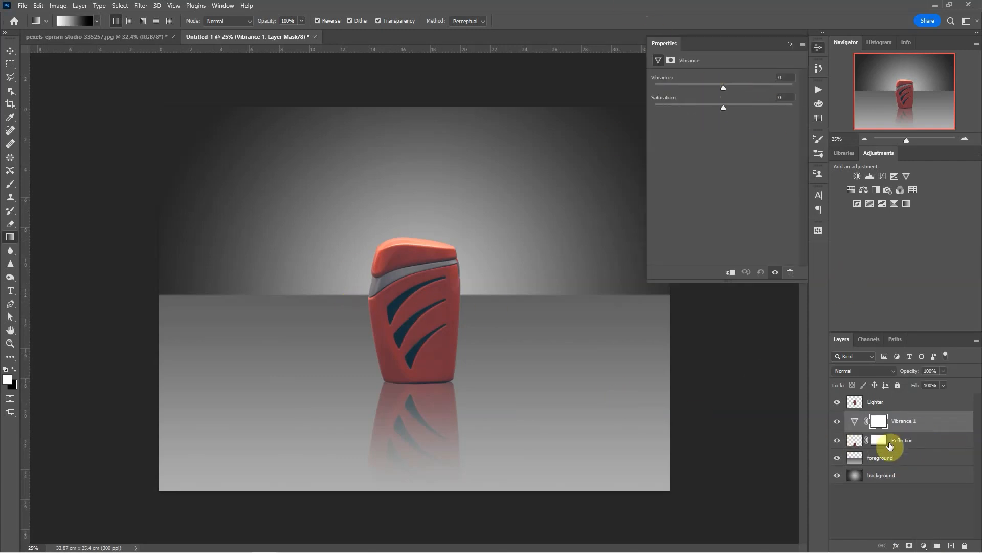
{"action": "left_click_drag", "start_coordinate": [855, 415], "coordinate": [914, 397]}
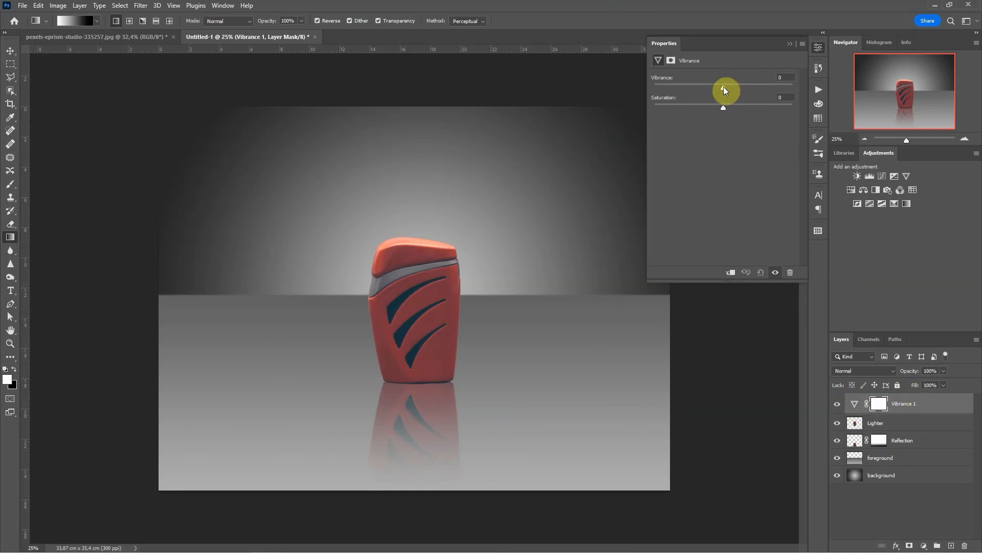
Set Vibrance to +8 and Saturation to +12, and clip the adjustment to the Lighter layer
{"action": "left_click_drag", "start_coordinate": [723, 87], "coordinate": [735, 90]}
{"action": "left_click_drag", "start_coordinate": [726, 106], "coordinate": [732, 108]}
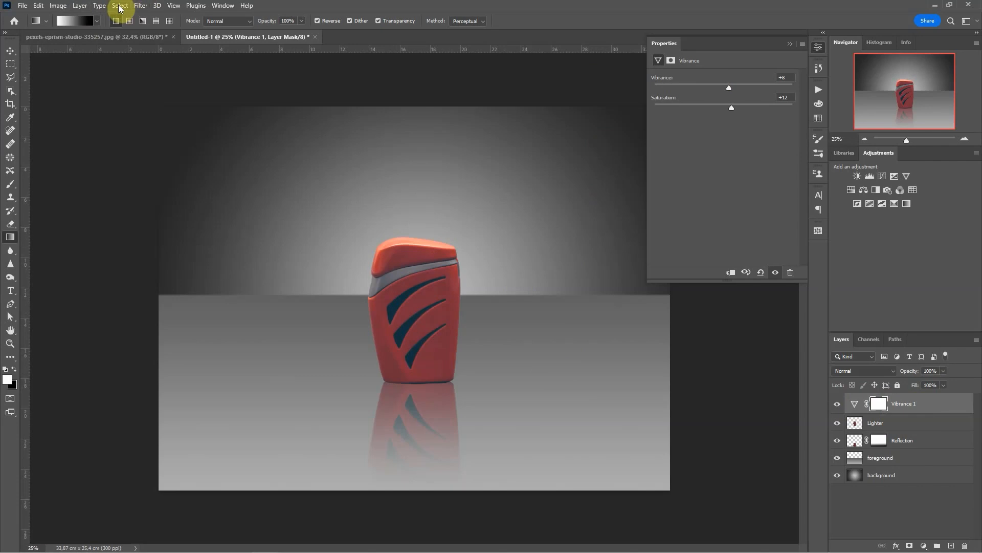
{"action": "left_click", "coordinate": [78, 5]}
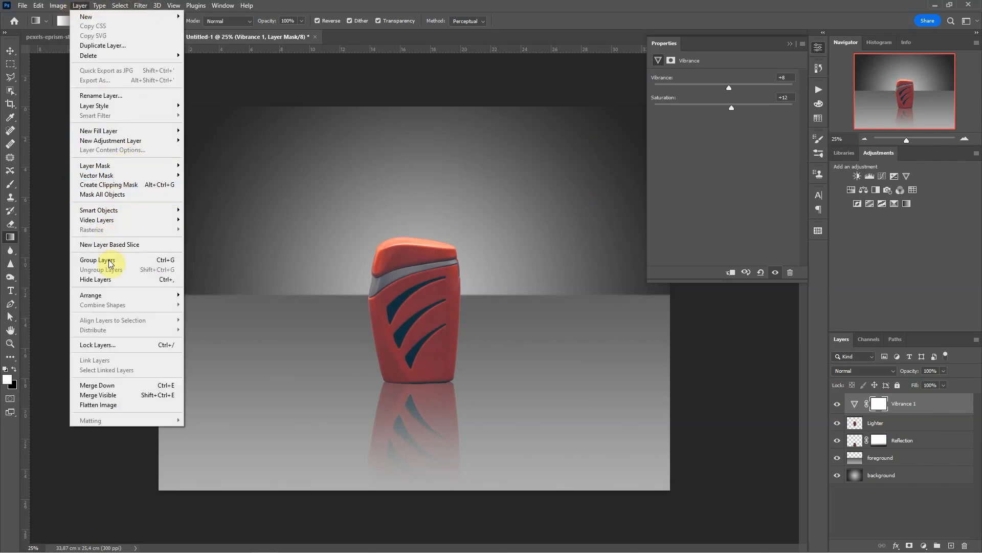
{"action": "left_click", "coordinate": [107, 187]}
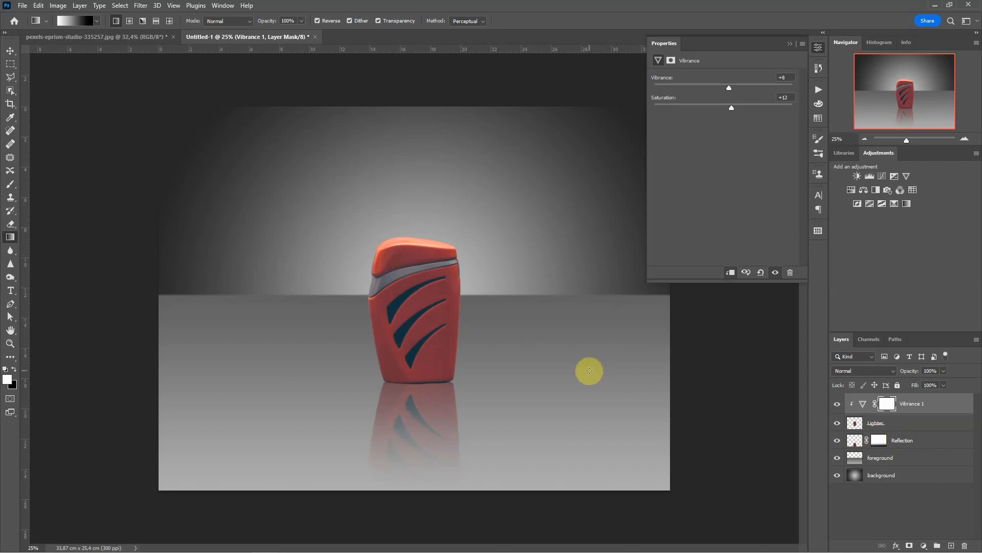
Inspect the reflection's edges at 100% zoom, and convert the Reflection layer for smart filters
{"action": "left_click", "coordinate": [917, 444]}
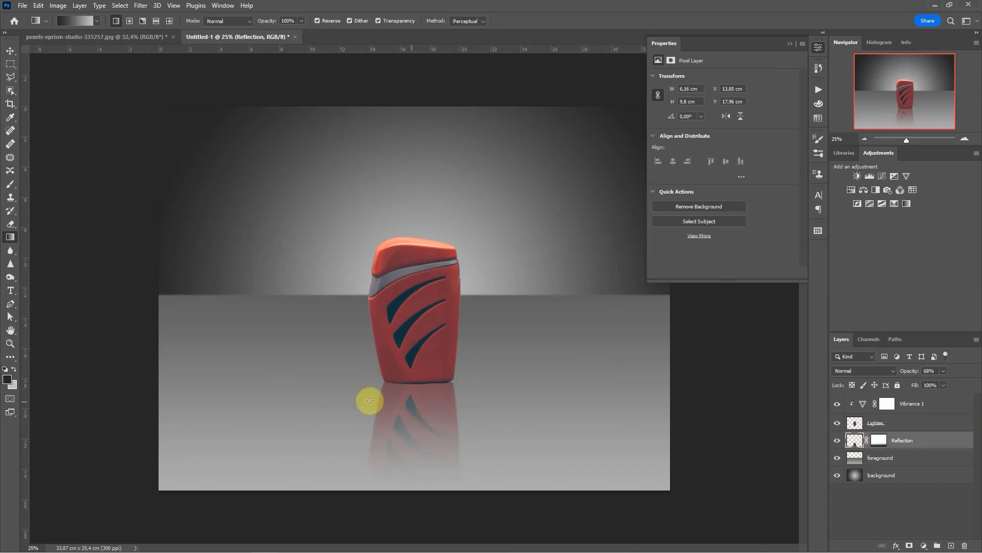
{"action": "key", "text": "ctrl+1"}
{"action": "scroll", "coordinate": [408, 430], "scroll_direction": "down", "scroll_amount": 8}
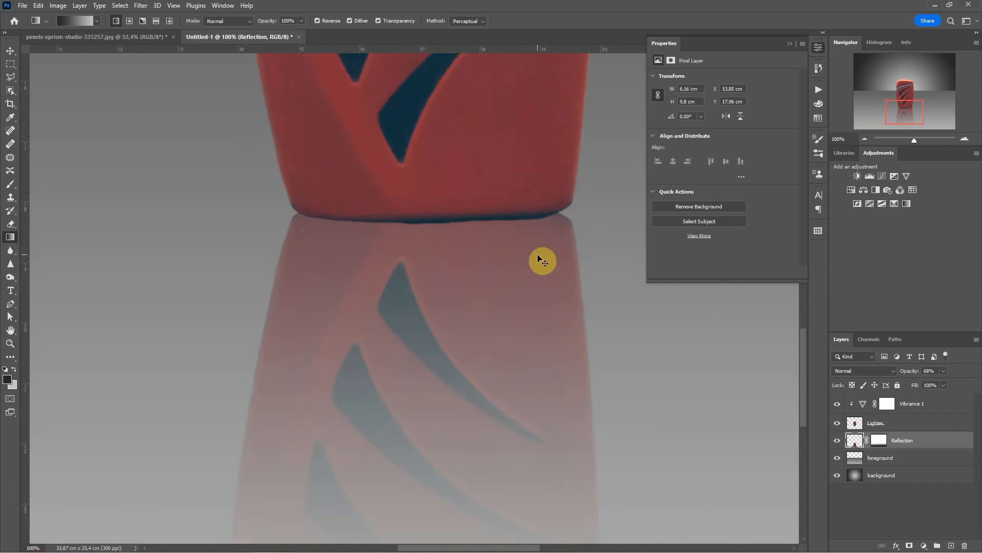
{"action": "key", "text": "ctrl+0"}
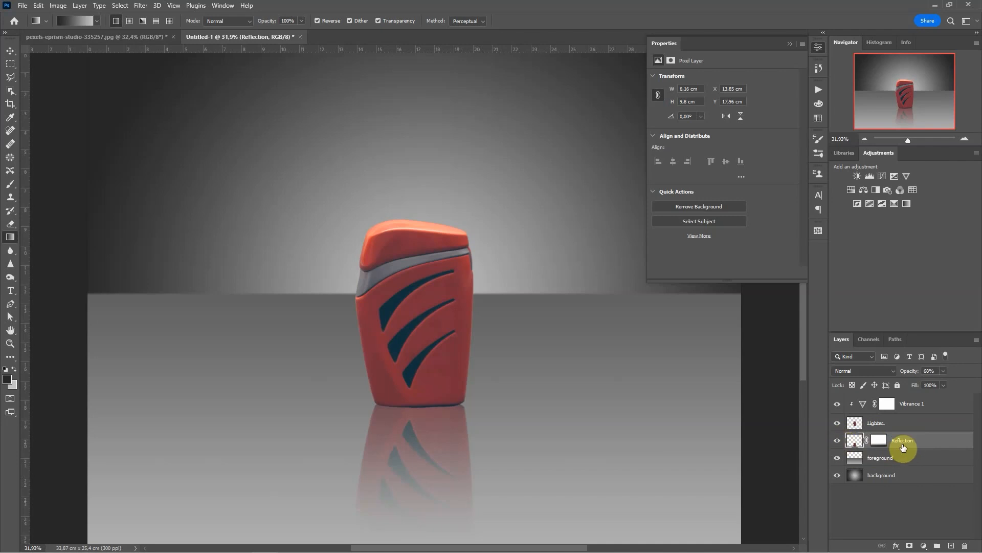
{"action": "left_click", "coordinate": [140, 6]}
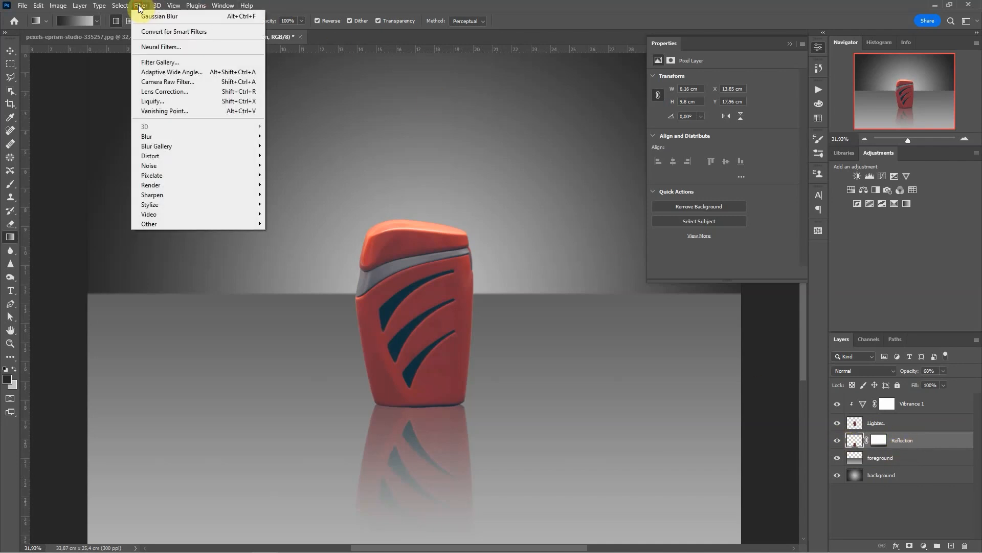
{"action": "left_click", "coordinate": [152, 32]}
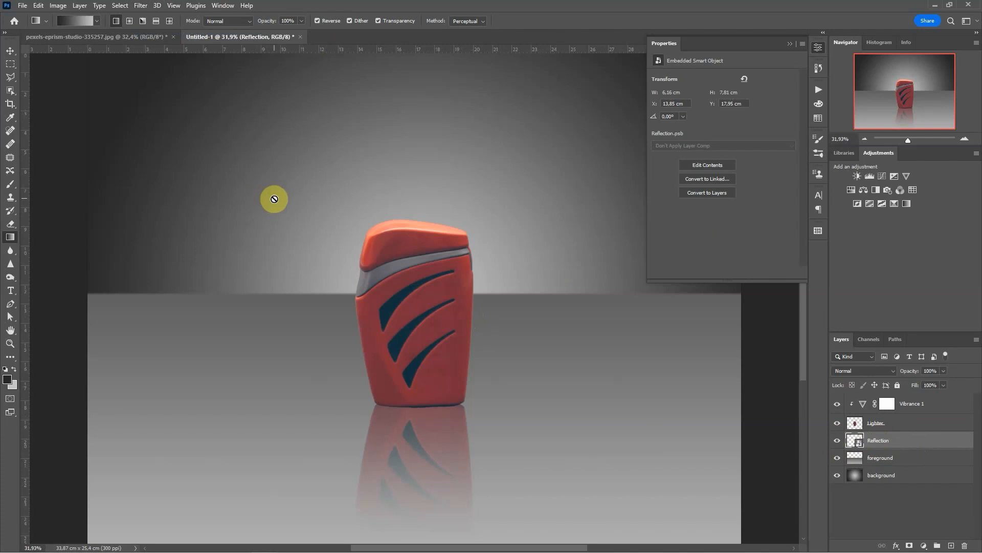
Apply a Gaussian Blur smart filter with a 3.0-pixel radius to the Reflection layer, previewing the reflection's edge
{"action": "left_click", "coordinate": [138, 6]}
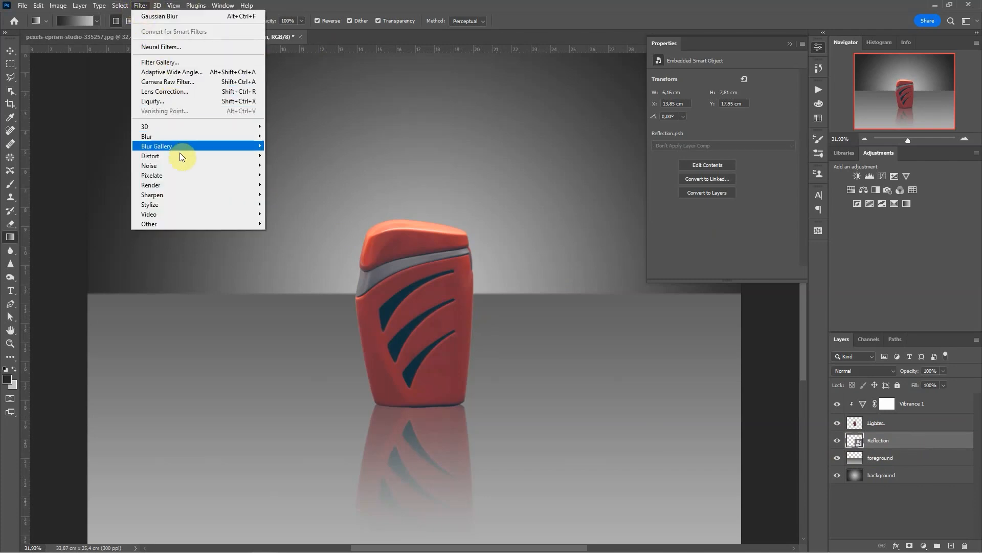
{"action": "mouse_move", "coordinate": [198, 136]}
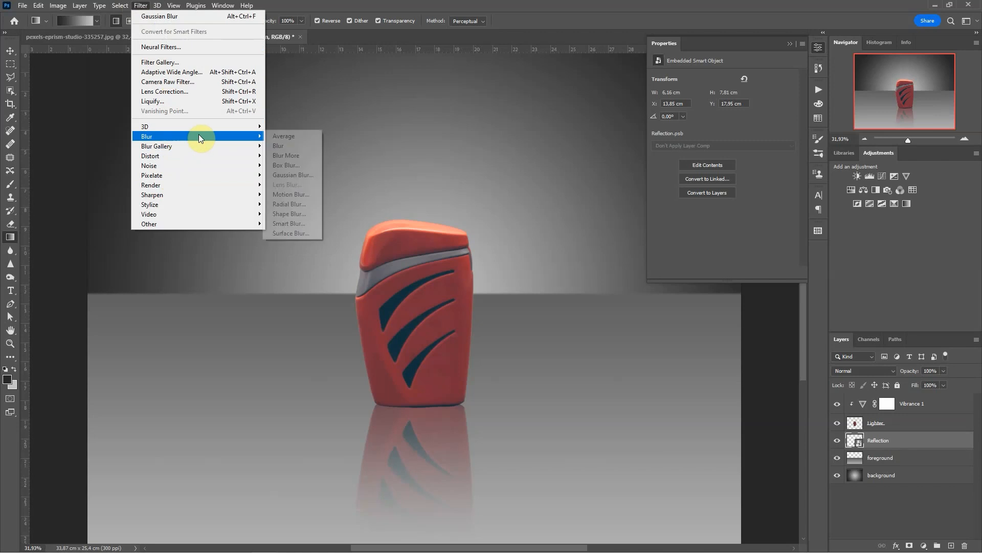
{"action": "left_click", "coordinate": [293, 175]}
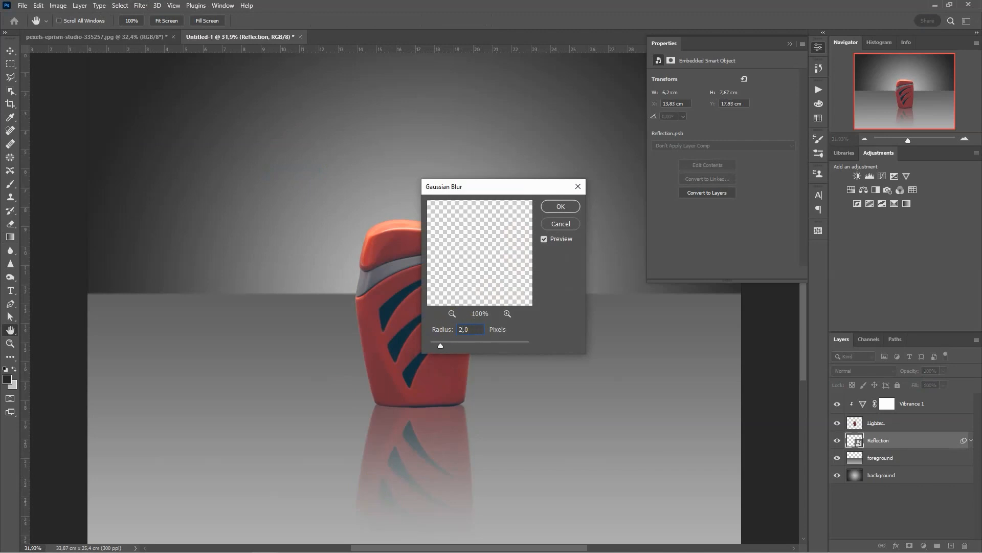
{"action": "left_click", "coordinate": [411, 432]}
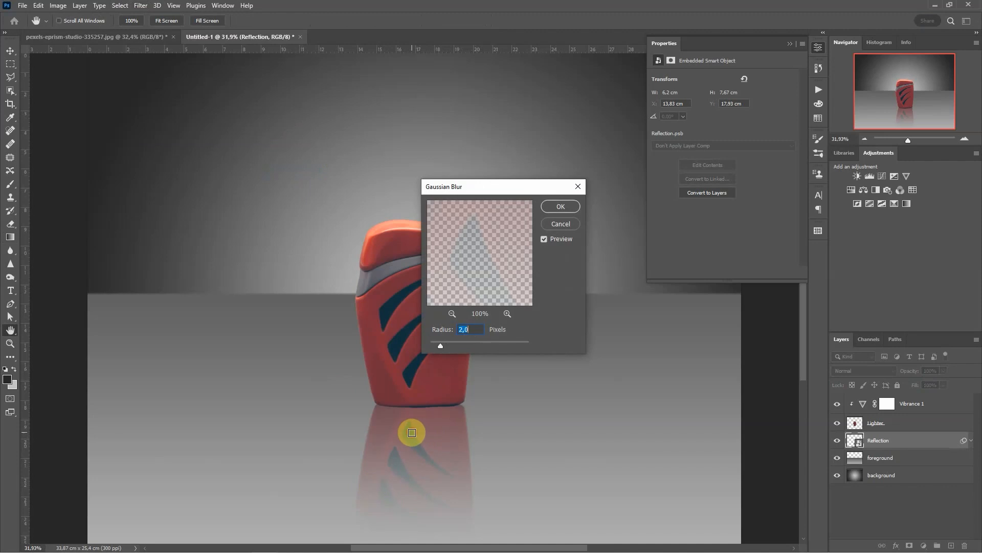
{"action": "left_click", "coordinate": [372, 418]}
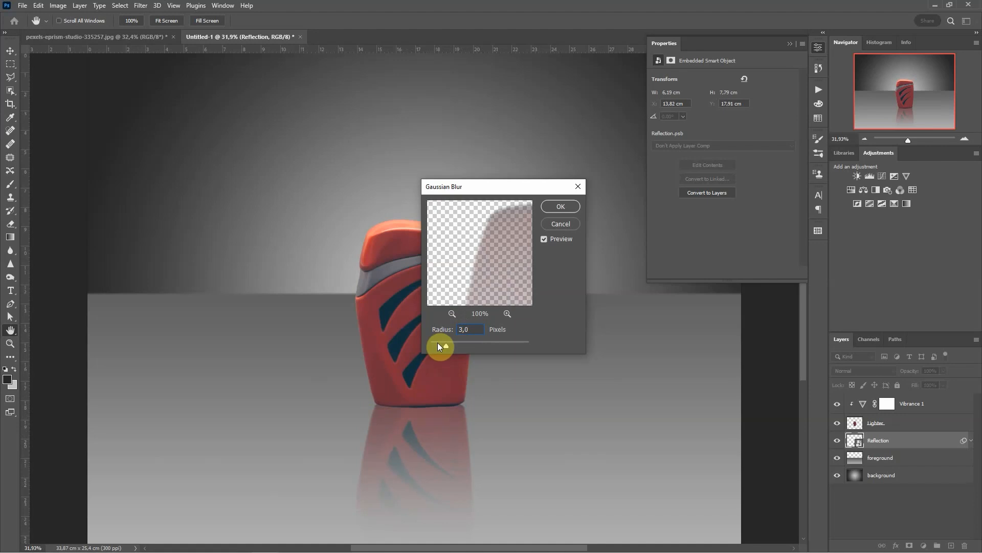
{"action": "left_click", "coordinate": [562, 206]}
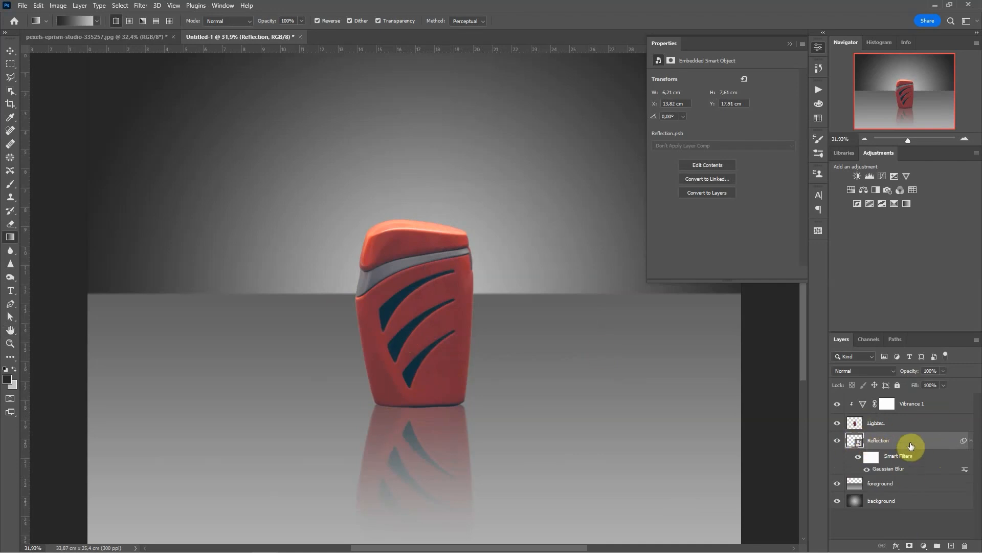
Review the Reflection layer's Gaussian Blur settings without changing them, and examine the blurred reflection at 100% zoom
{"action": "double_click", "coordinate": [893, 471]}
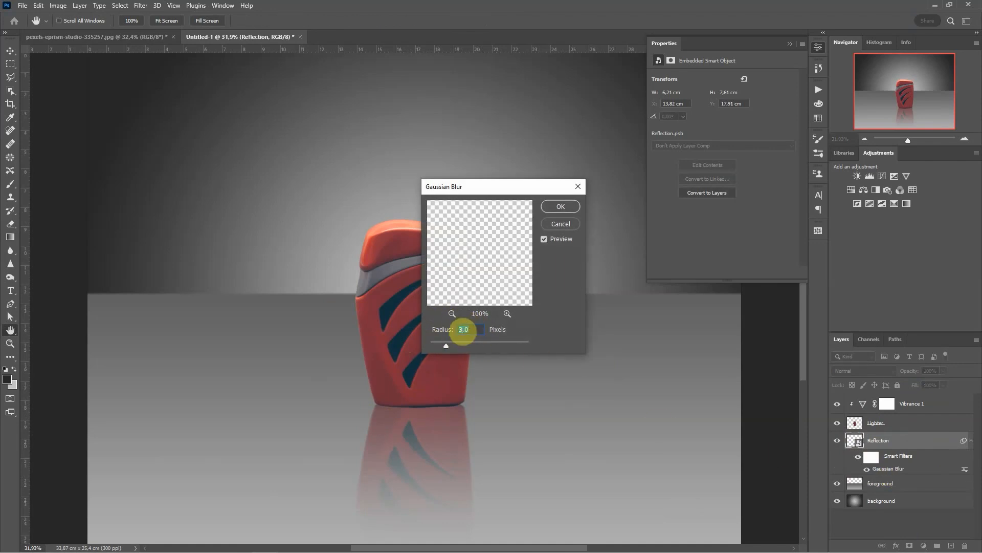
{"action": "left_click", "coordinate": [563, 223]}
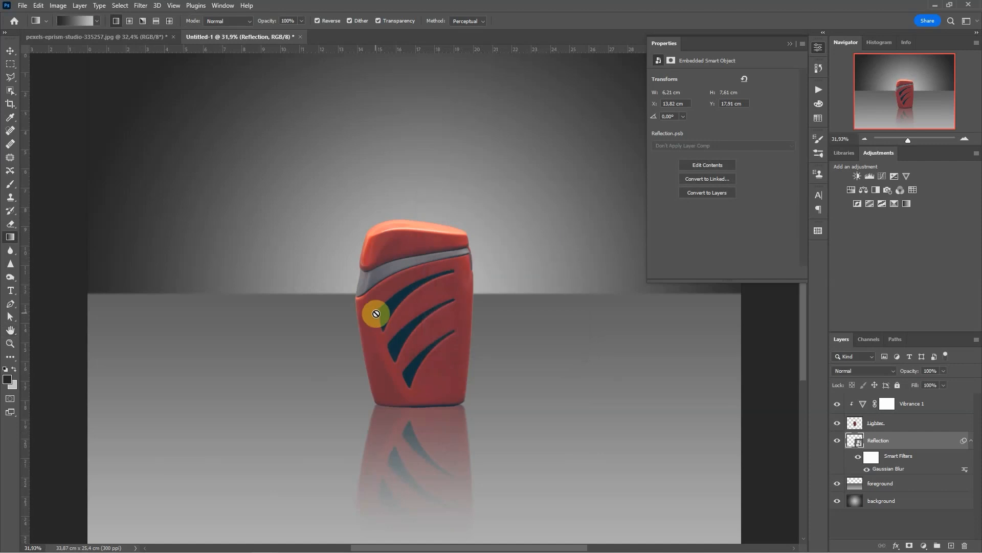
{"action": "key", "text": "ctrl+1"}
{"action": "left_click_drag", "start_coordinate": [420, 377], "coordinate": [392, 235]}
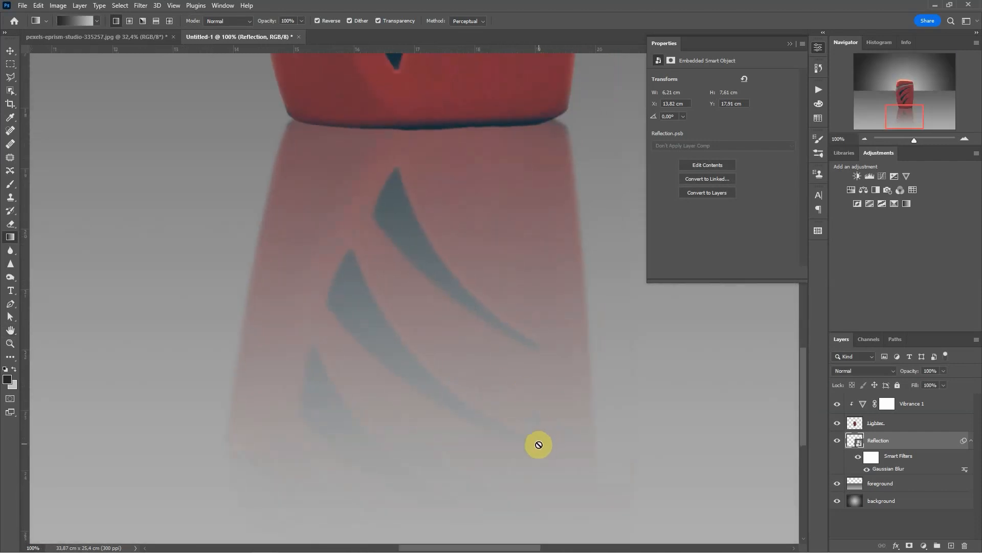
{"action": "key", "text": "ctrl+0"}
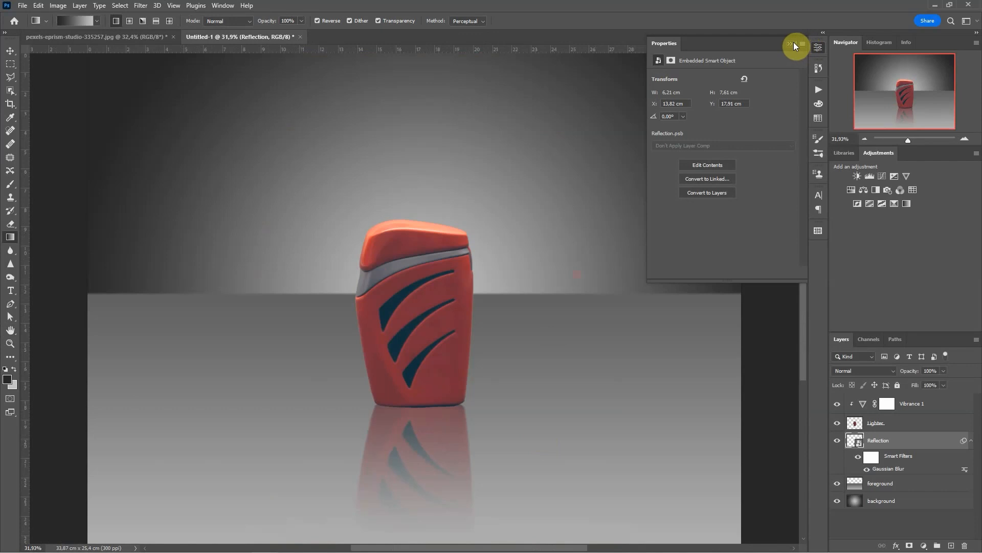
Hide the layer properties and collapse the Reflection layer's smart filter list
{"action": "left_click", "coordinate": [793, 43]}
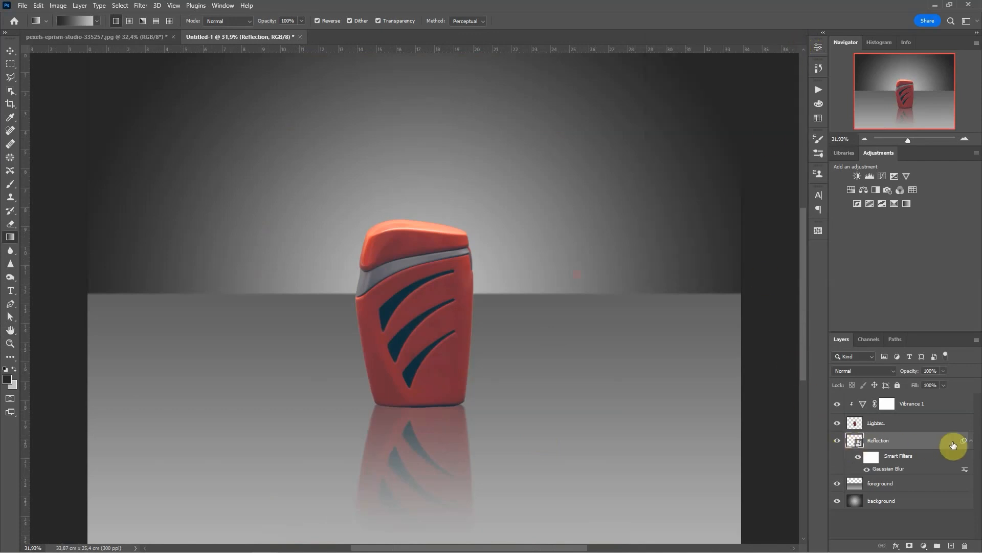
{"action": "left_click", "coordinate": [972, 441]}
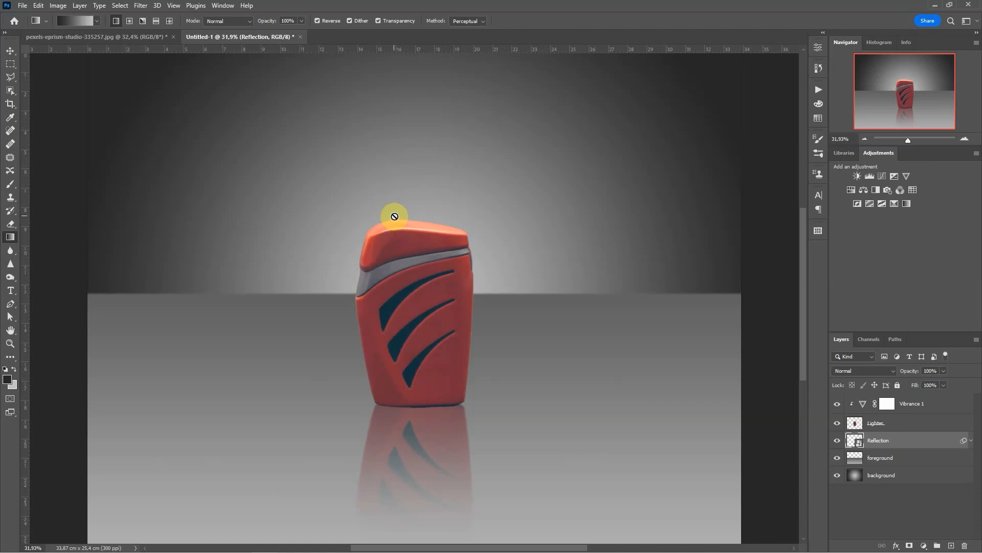
{"action": "left_click", "coordinate": [80, 6]}
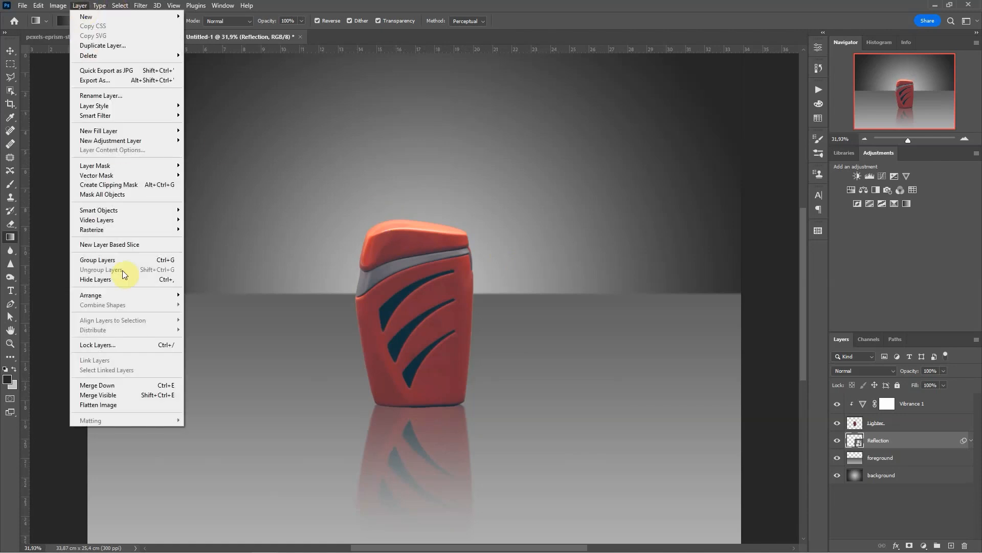
{"action": "left_click", "coordinate": [542, 4]}
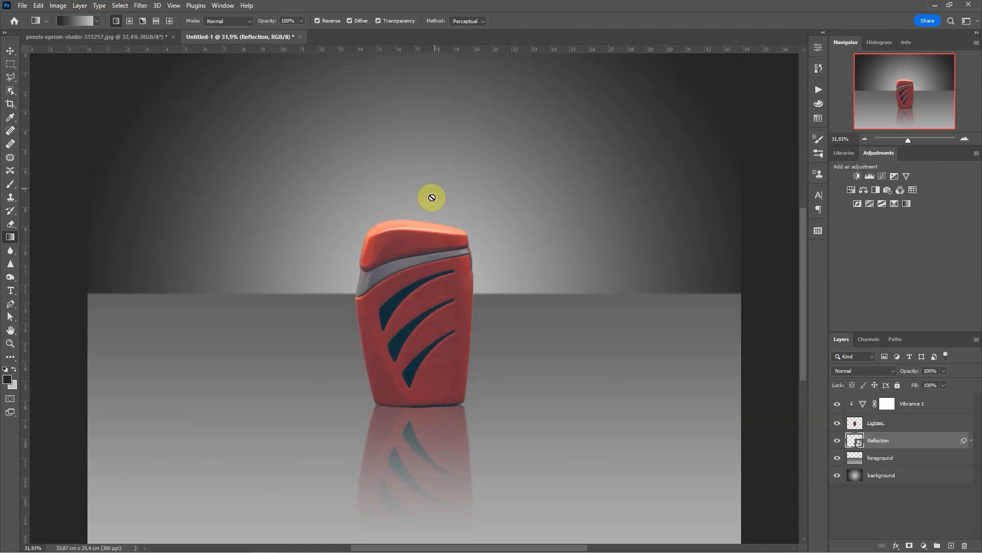